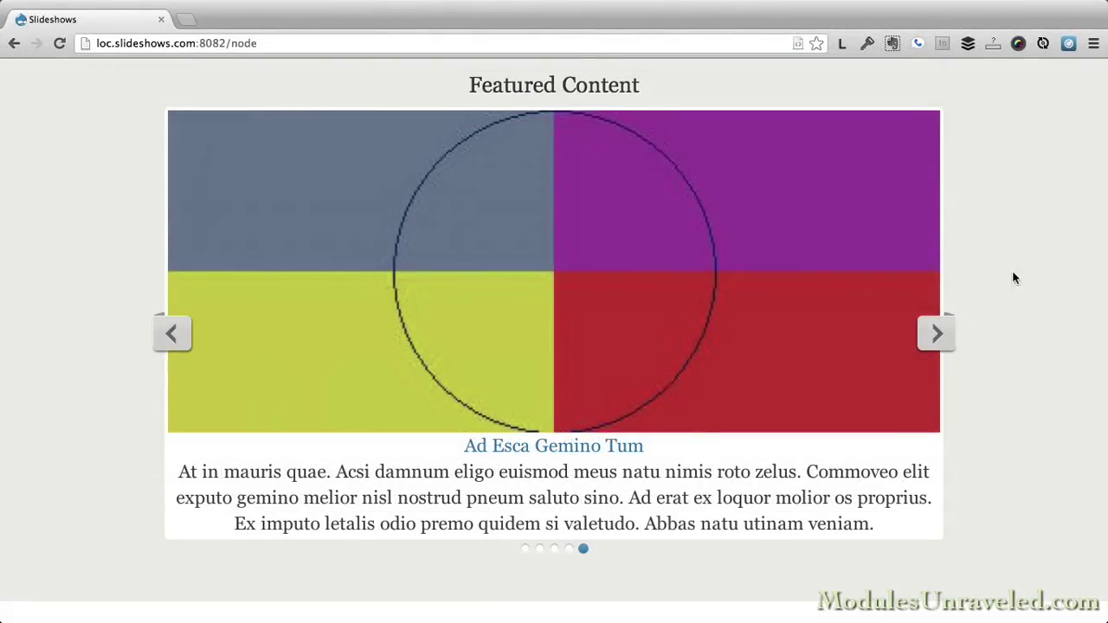
Step: Scroll down to the Recent Blog Posts sidebar block and open its gear menu
{"action": "scroll", "coordinate": [56, 437], "scroll_direction": "down", "scroll_amount": 5}
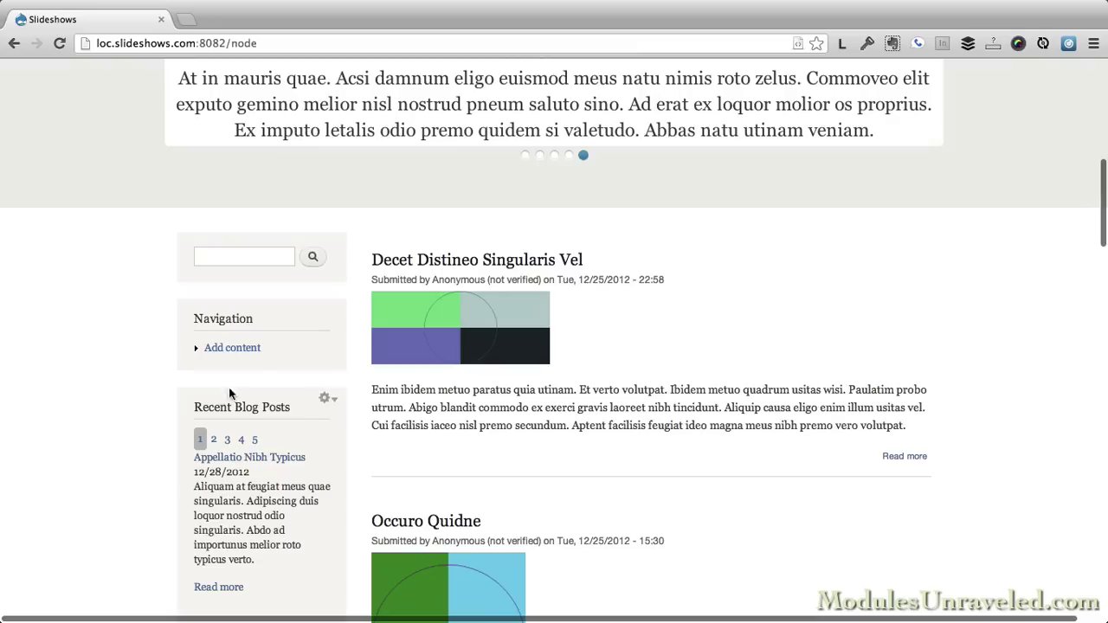
{"action": "left_click", "coordinate": [327, 398]}
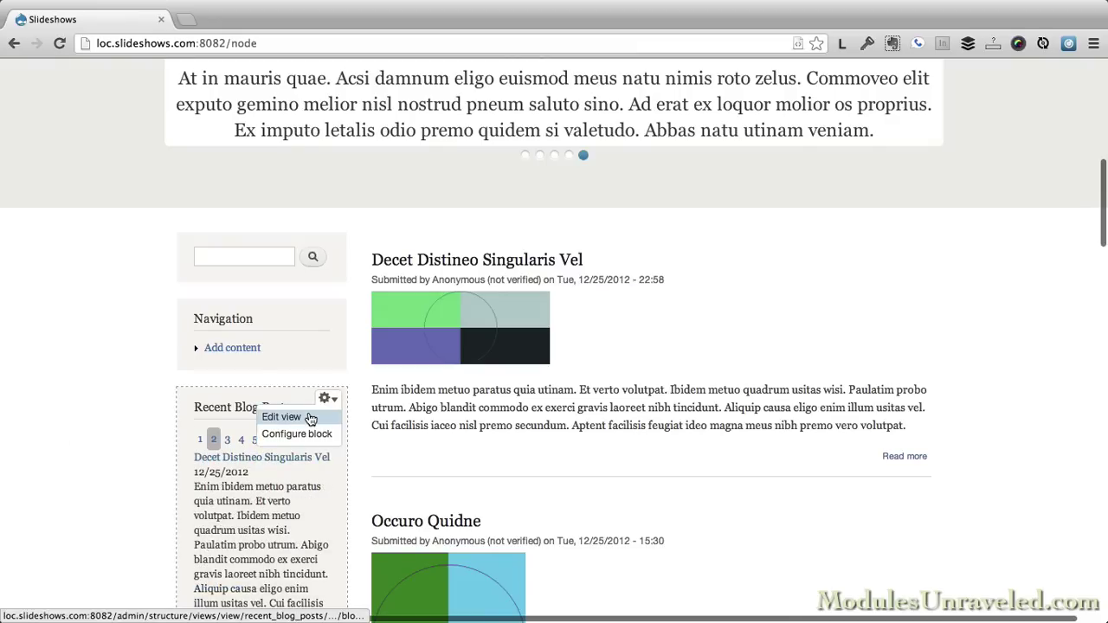
Step: Edit the Recent Blog Posts view and uncheck Top Widgets Pager in its format settings
{"action": "left_click", "coordinate": [308, 417]}
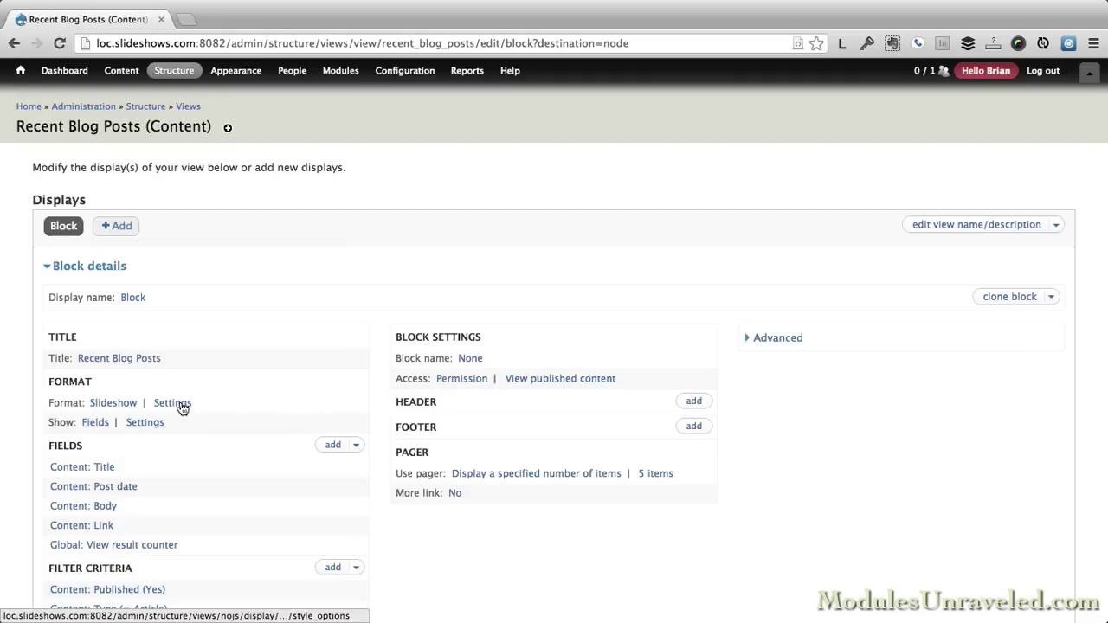
{"action": "left_click", "coordinate": [182, 409]}
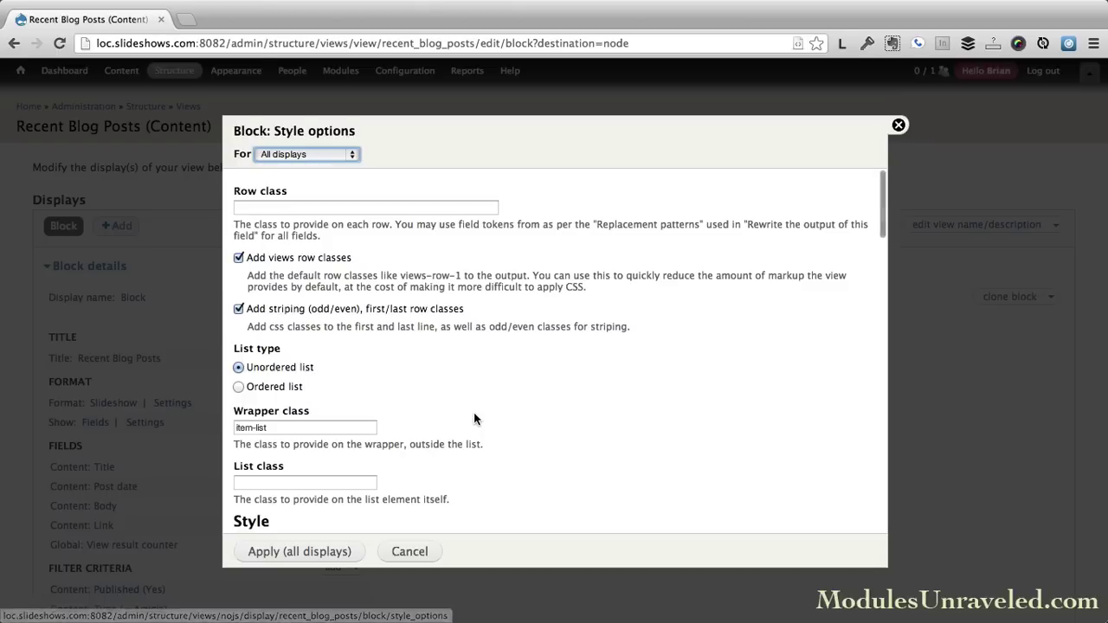
{"action": "scroll", "coordinate": [475, 416], "scroll_direction": "down", "scroll_amount": 15}
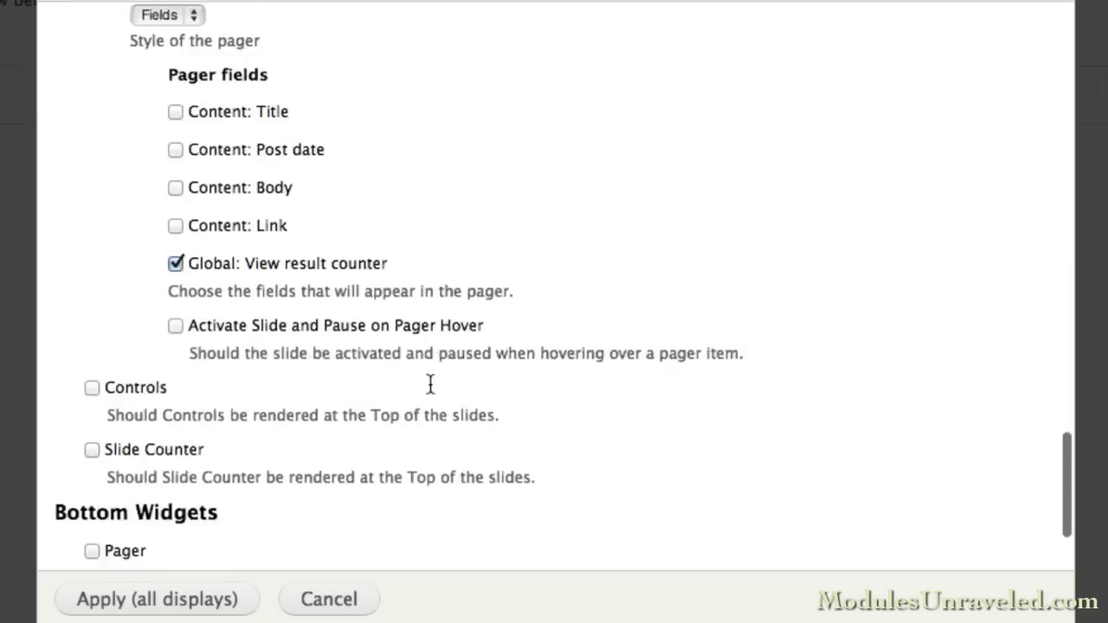
{"action": "scroll", "coordinate": [430, 384], "scroll_direction": "down", "scroll_amount": 3}
{"action": "scroll", "coordinate": [433, 390], "scroll_direction": "up", "scroll_amount": 10}
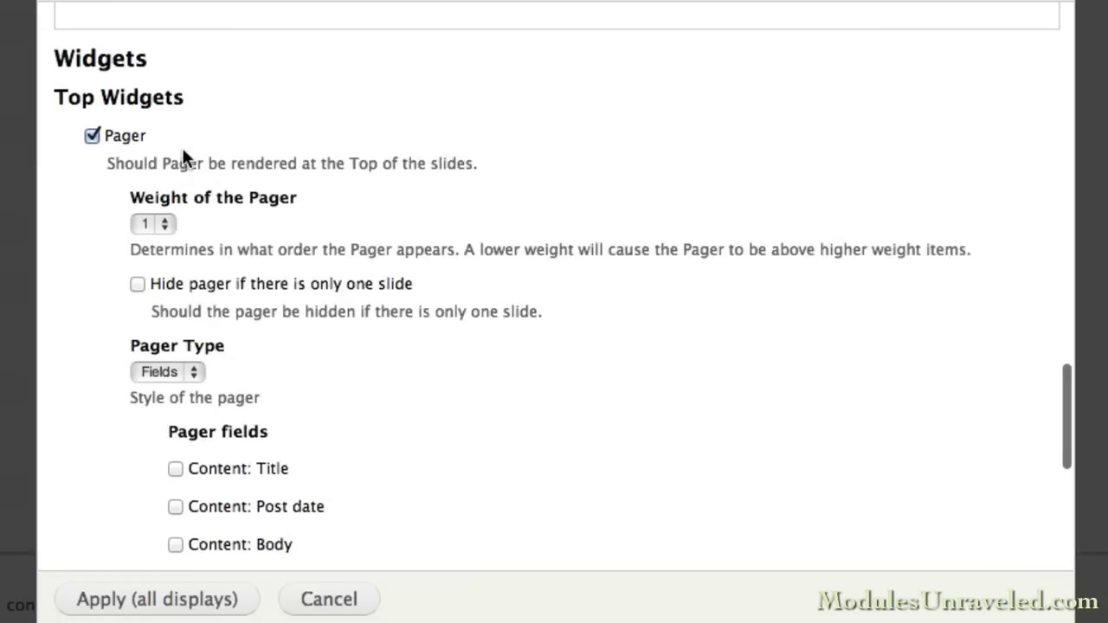
{"action": "left_click", "coordinate": [92, 137]}
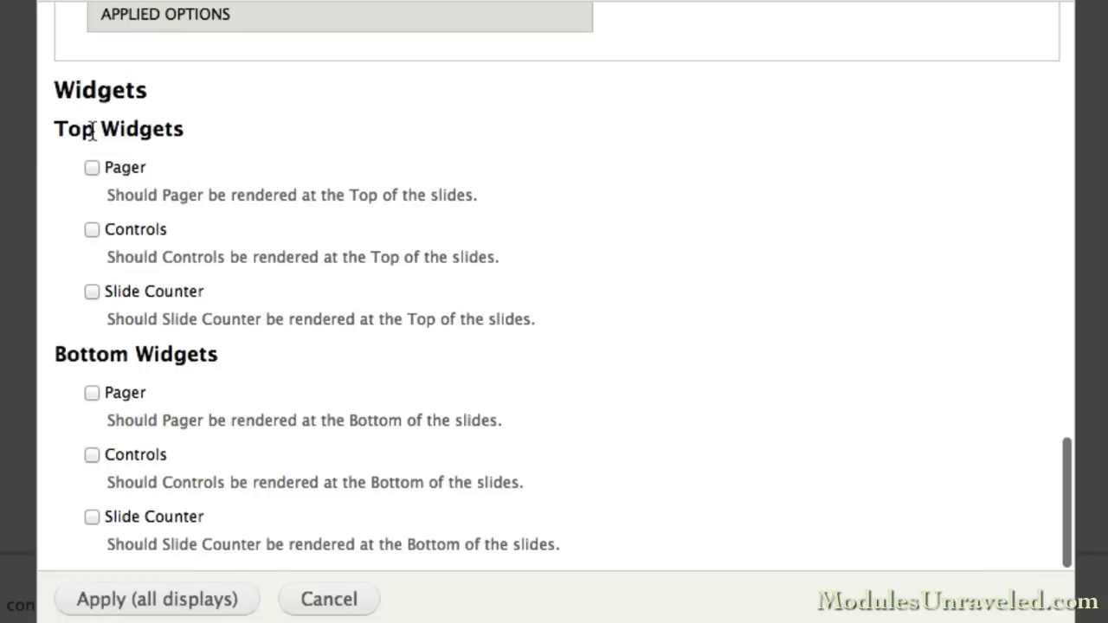
Step: Set the slideshow type to Flex Slider, apply it, and save the view
{"action": "scroll", "coordinate": [90, 132], "scroll_direction": "up", "scroll_amount": 5}
{"action": "scroll", "coordinate": [91, 130], "scroll_direction": "up", "scroll_amount": 15}
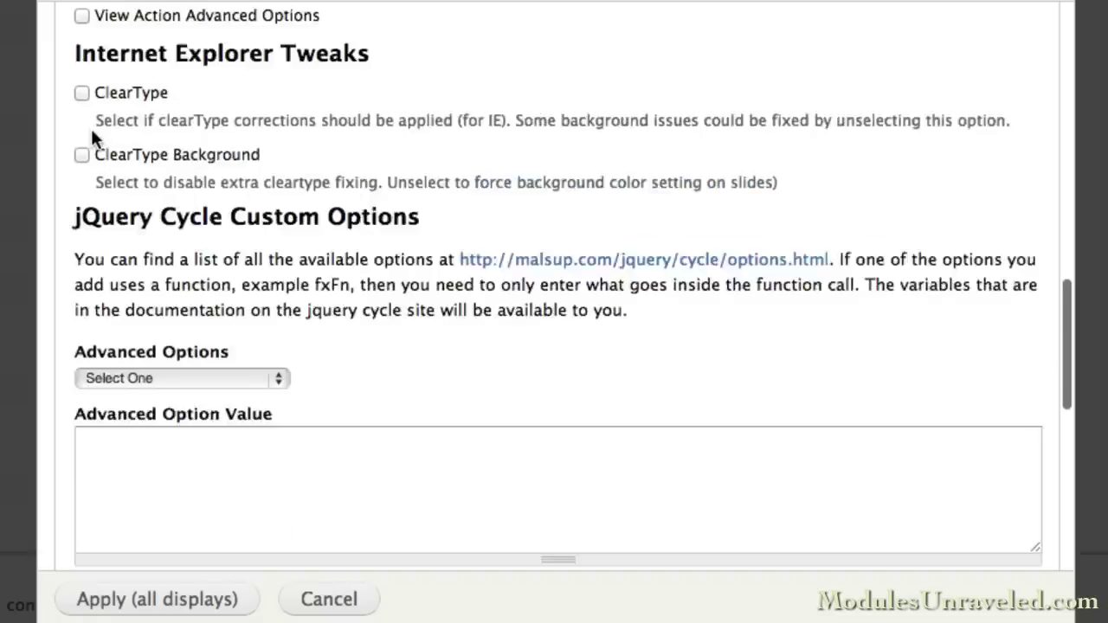
{"action": "scroll", "coordinate": [92, 138], "scroll_direction": "down", "scroll_amount": 1}
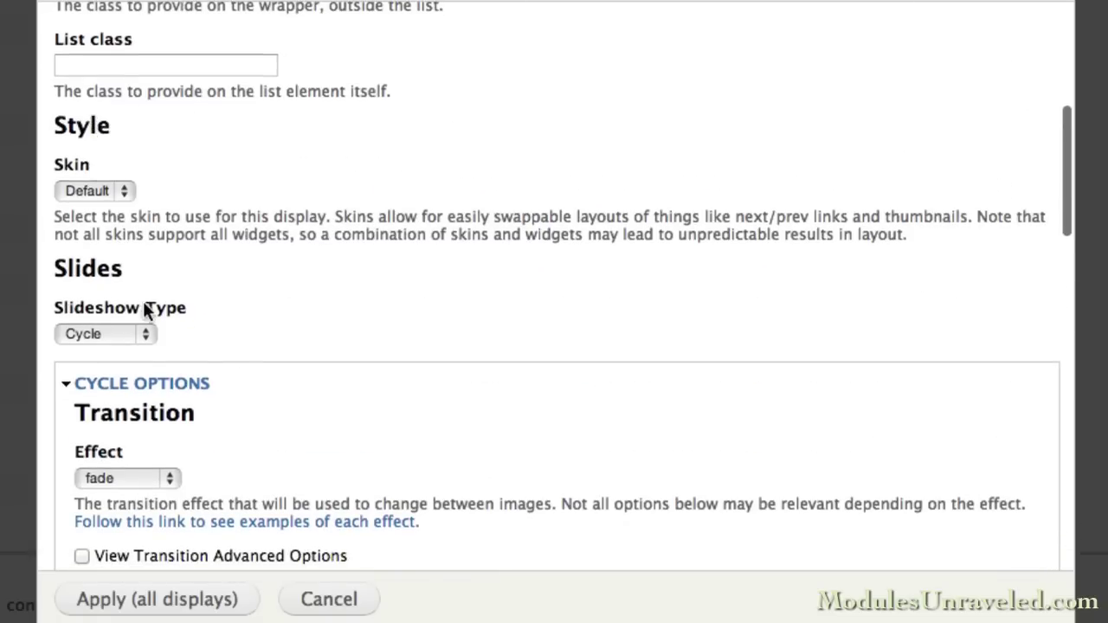
{"action": "left_click", "coordinate": [142, 335]}
{"action": "left_click", "coordinate": [131, 309]}
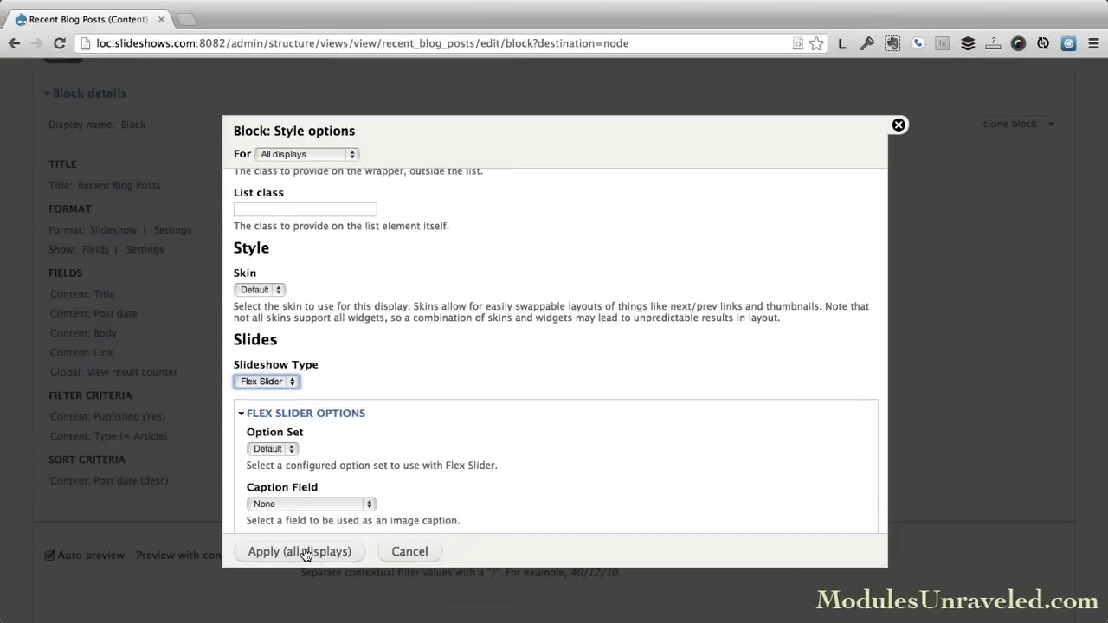
{"action": "left_click", "coordinate": [197, 588]}
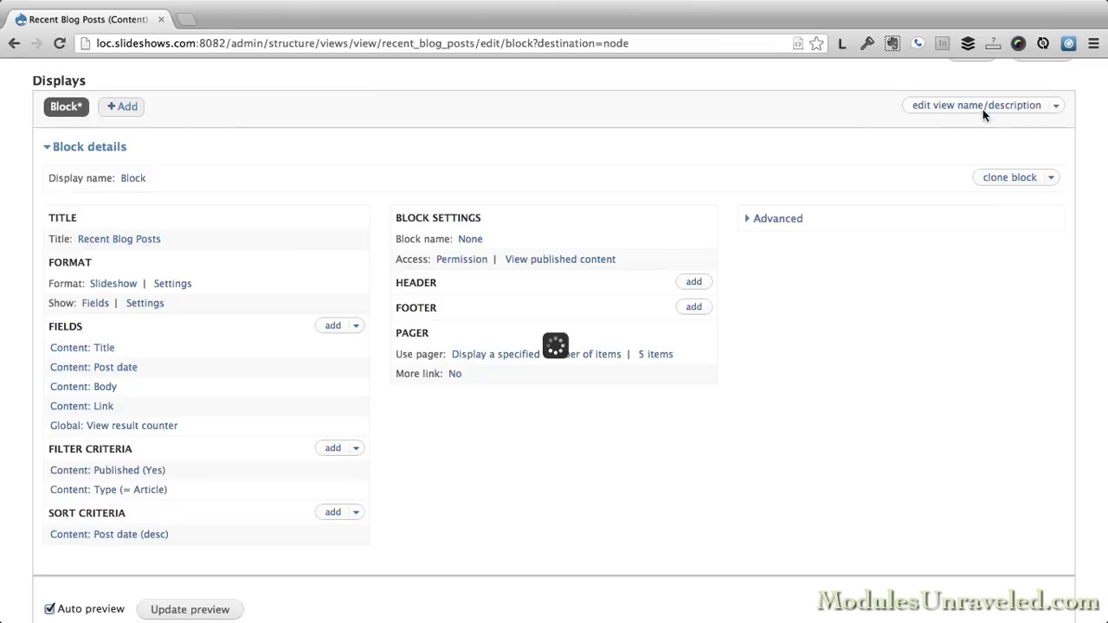
{"action": "left_click", "coordinate": [969, 143]}
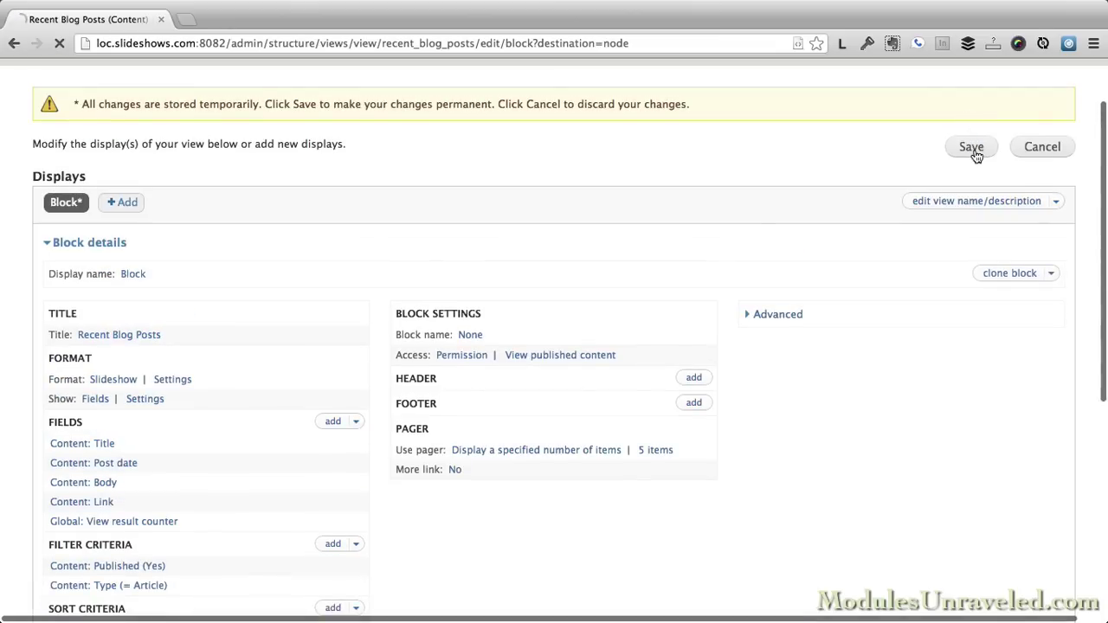
Step: Scroll down to check the Recent Blog Posts slider's arrows and dots, then back up
{"action": "scroll", "coordinate": [30, 415], "scroll_direction": "down", "scroll_amount": 10}
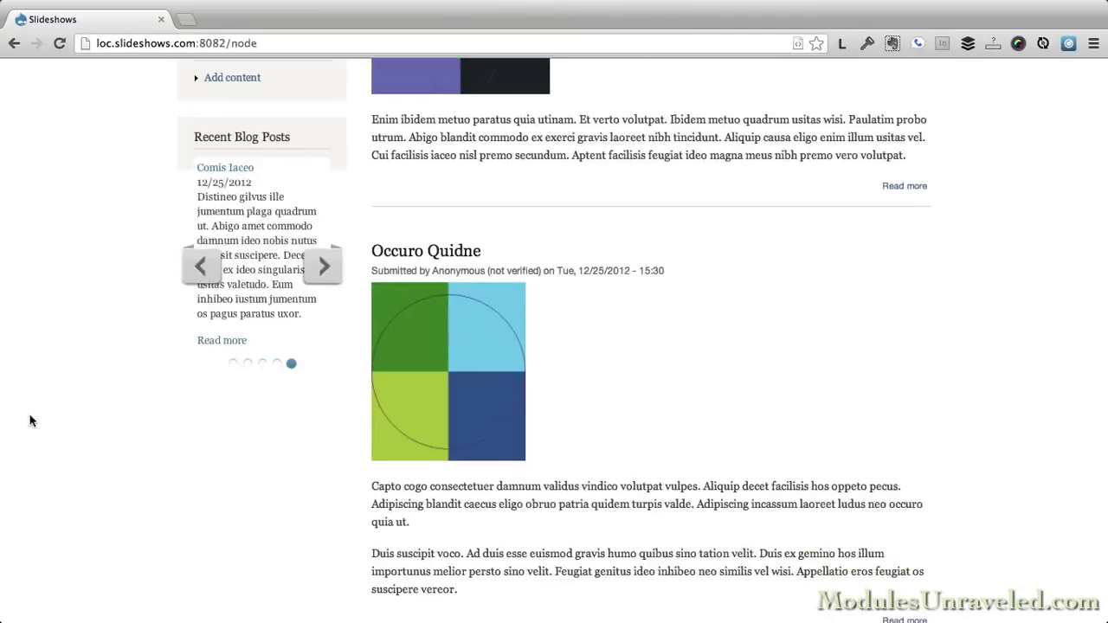
{"action": "scroll", "coordinate": [30, 419], "scroll_direction": "up", "scroll_amount": 10}
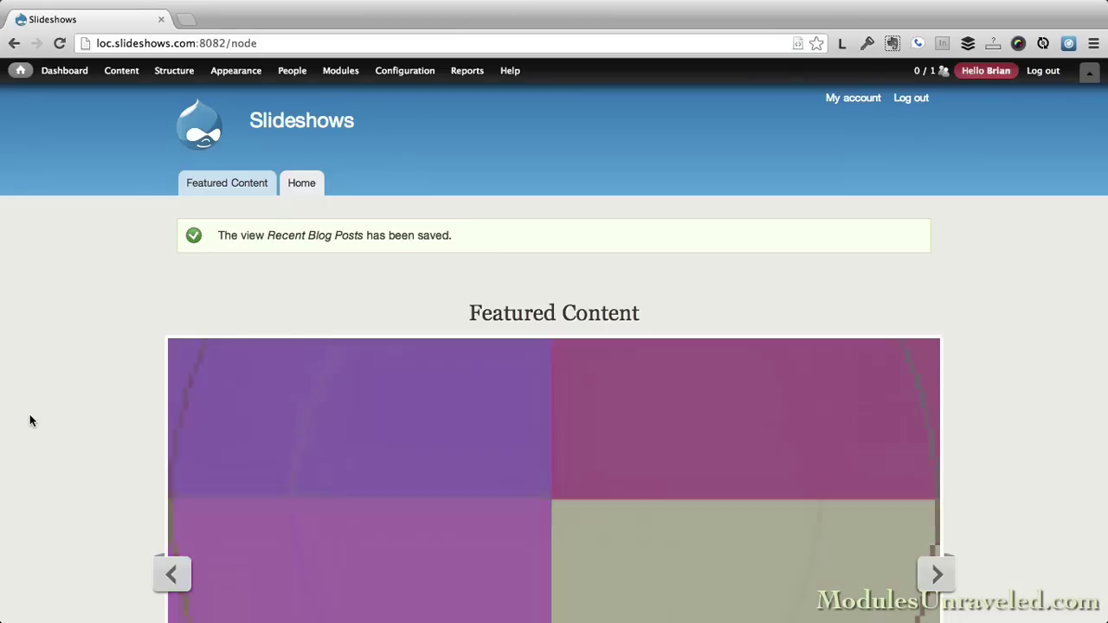
Step: Change the Default Flex Slider option set's animation from Fade to Slide and save it
{"action": "mouse_move", "coordinate": [421, 72]}
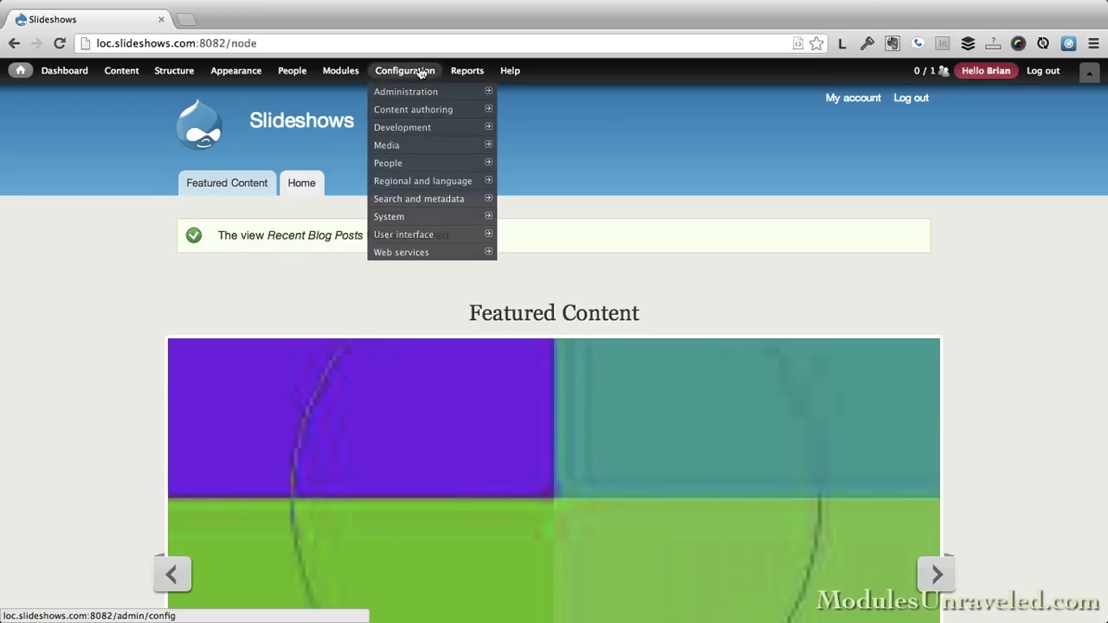
{"action": "mouse_move", "coordinate": [455, 153]}
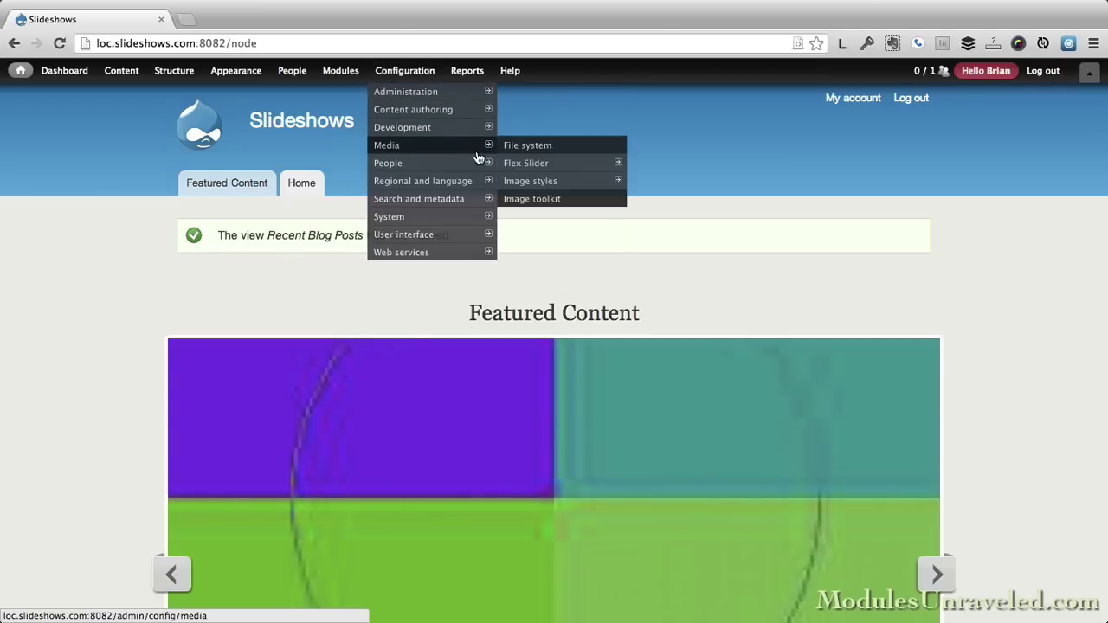
{"action": "left_click", "coordinate": [547, 166]}
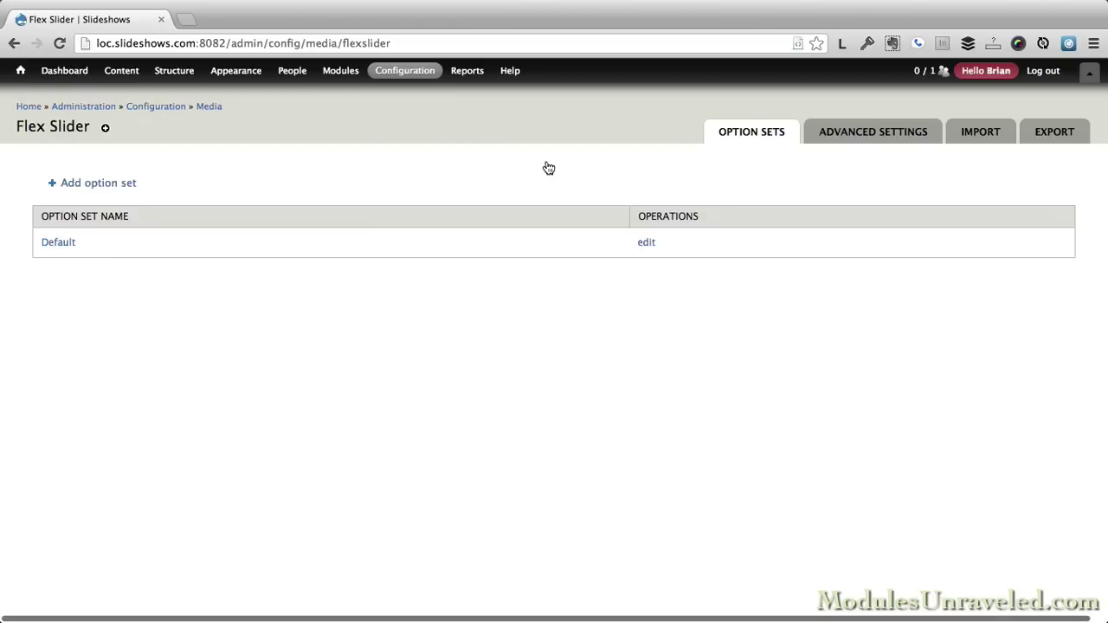
{"action": "left_click", "coordinate": [647, 243]}
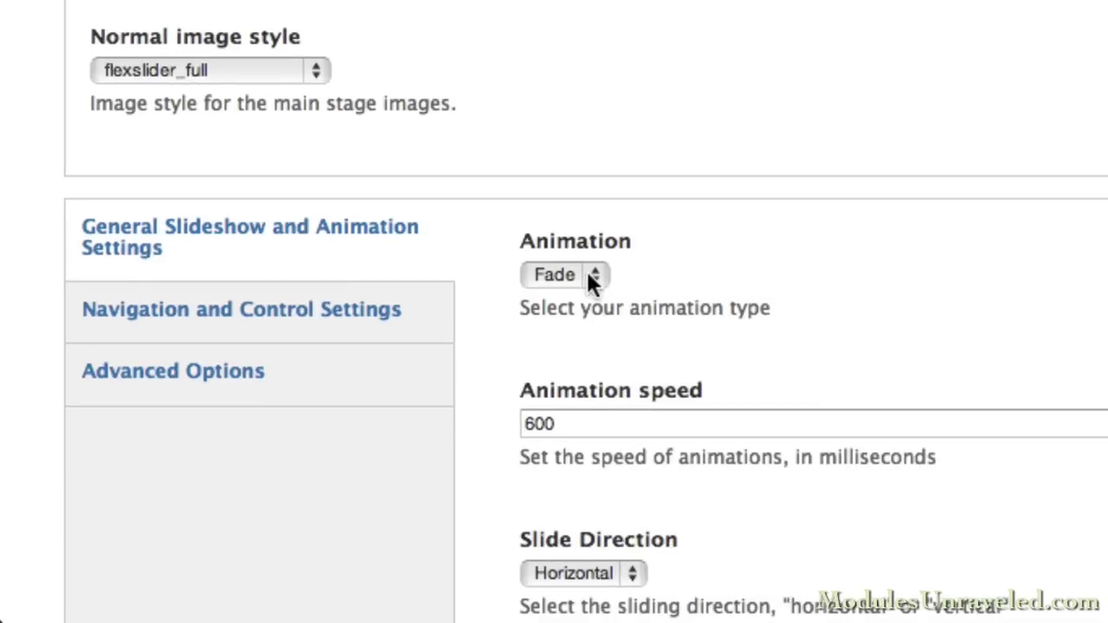
{"action": "left_click", "coordinate": [292, 448]}
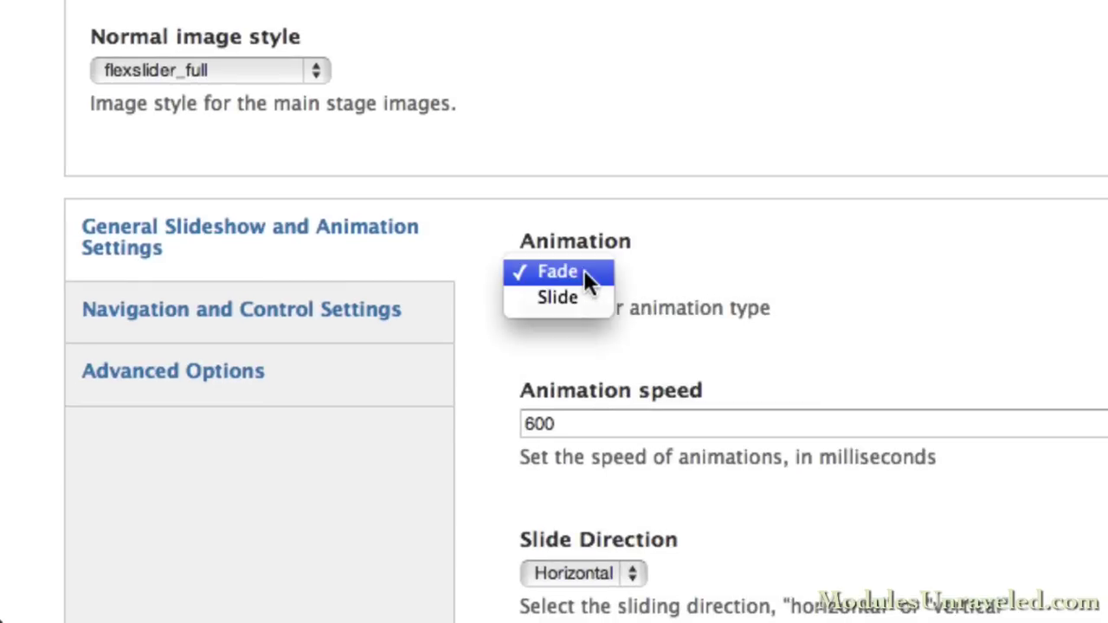
{"action": "left_click", "coordinate": [579, 297]}
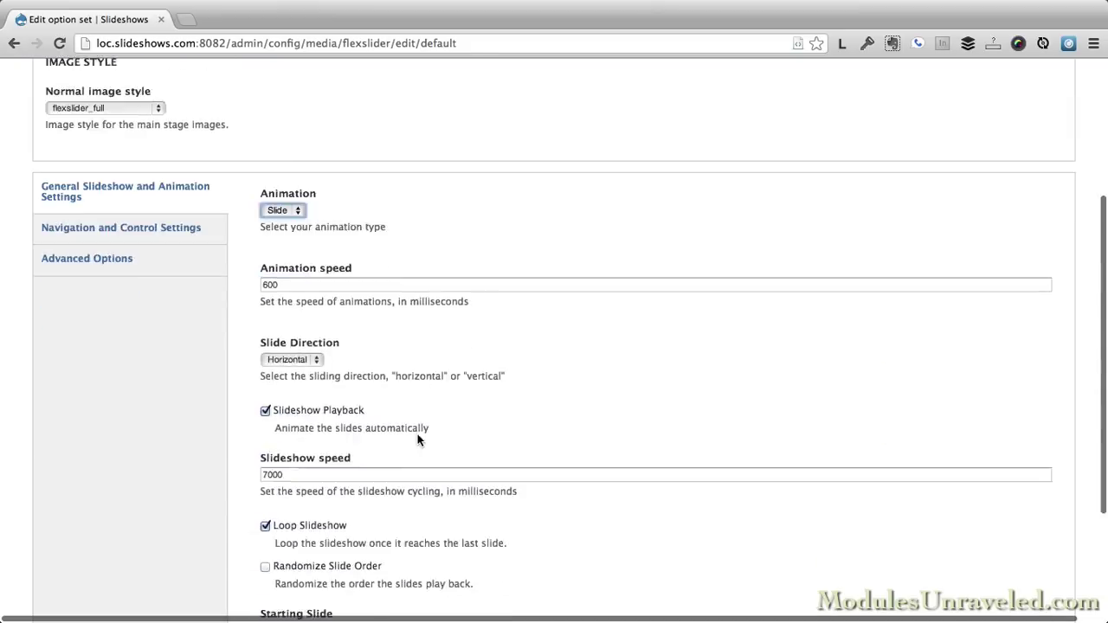
{"action": "scroll", "coordinate": [417, 440], "scroll_direction": "down", "scroll_amount": 3}
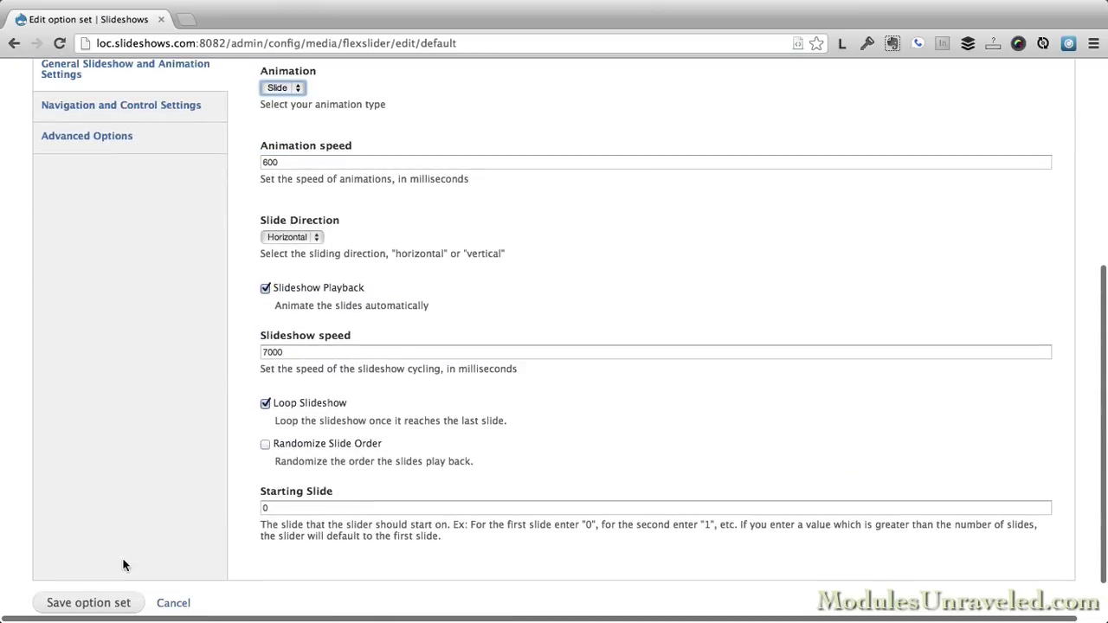
{"action": "left_click", "coordinate": [93, 601]}
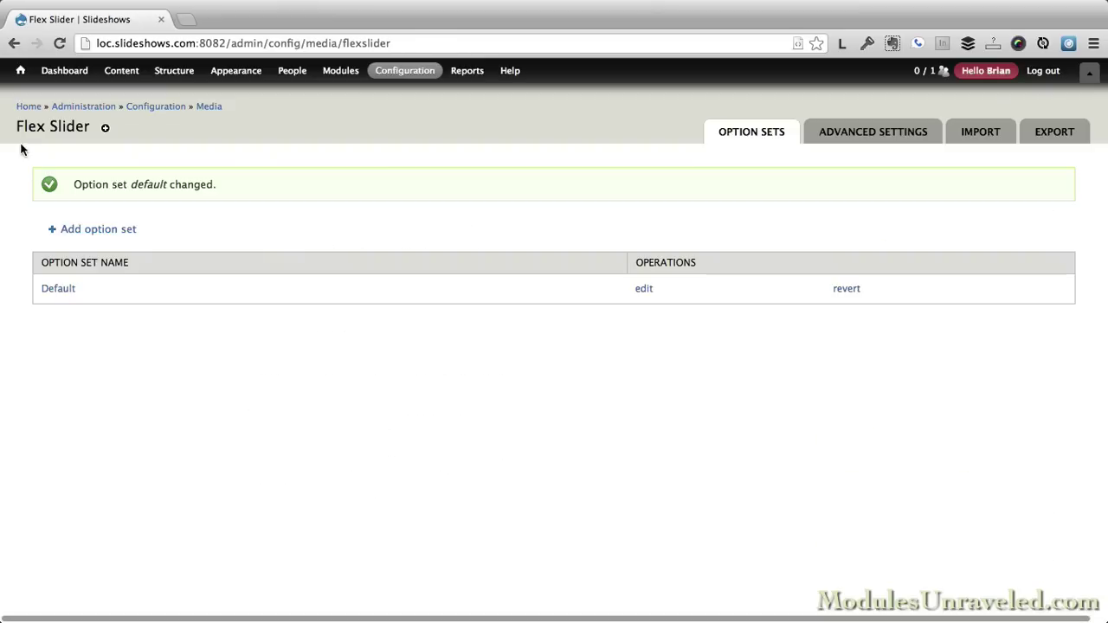
Step: Return to the homepage and scroll down to watch the slideshows
{"action": "left_click", "coordinate": [20, 73]}
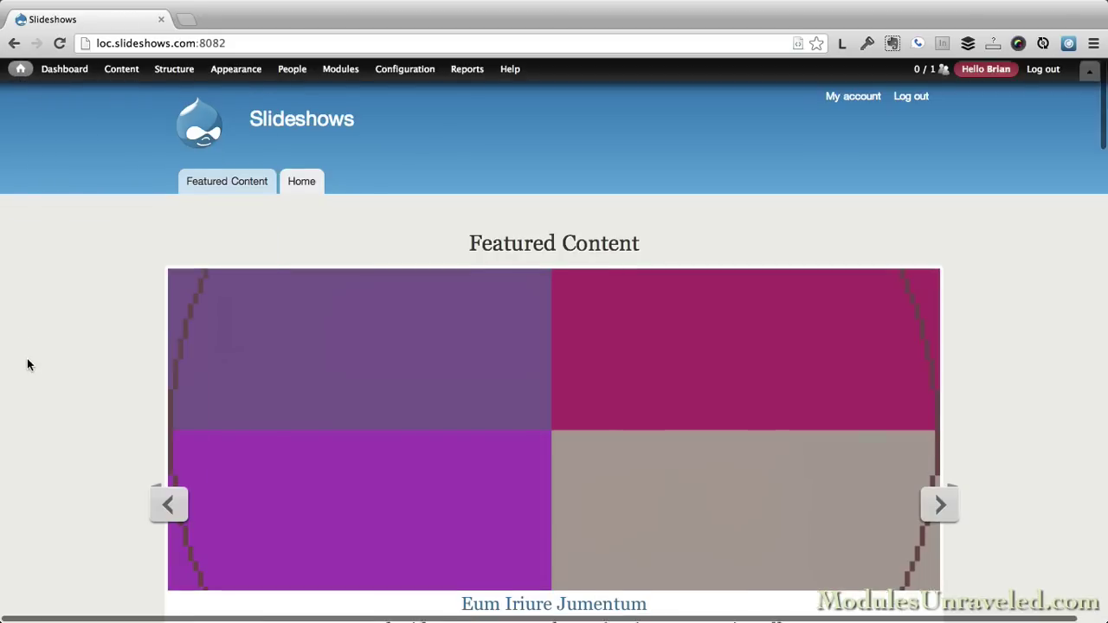
{"action": "scroll", "coordinate": [27, 362], "scroll_direction": "down", "scroll_amount": 1}
{"action": "scroll", "coordinate": [27, 364], "scroll_direction": "down", "scroll_amount": 8}
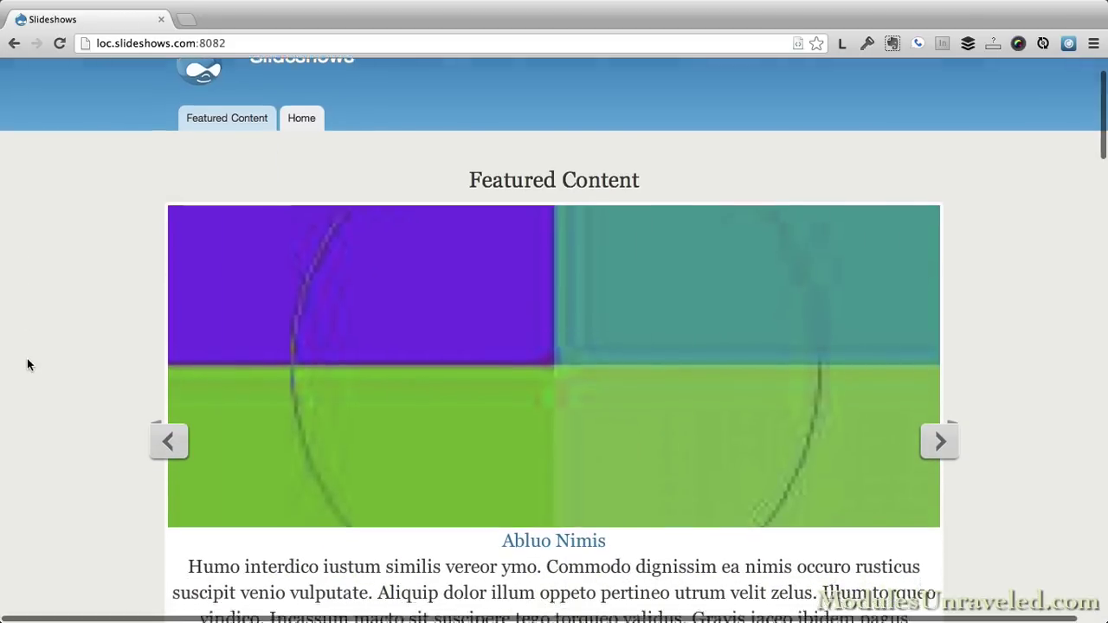
{"action": "scroll", "coordinate": [27, 363], "scroll_direction": "down", "scroll_amount": 4}
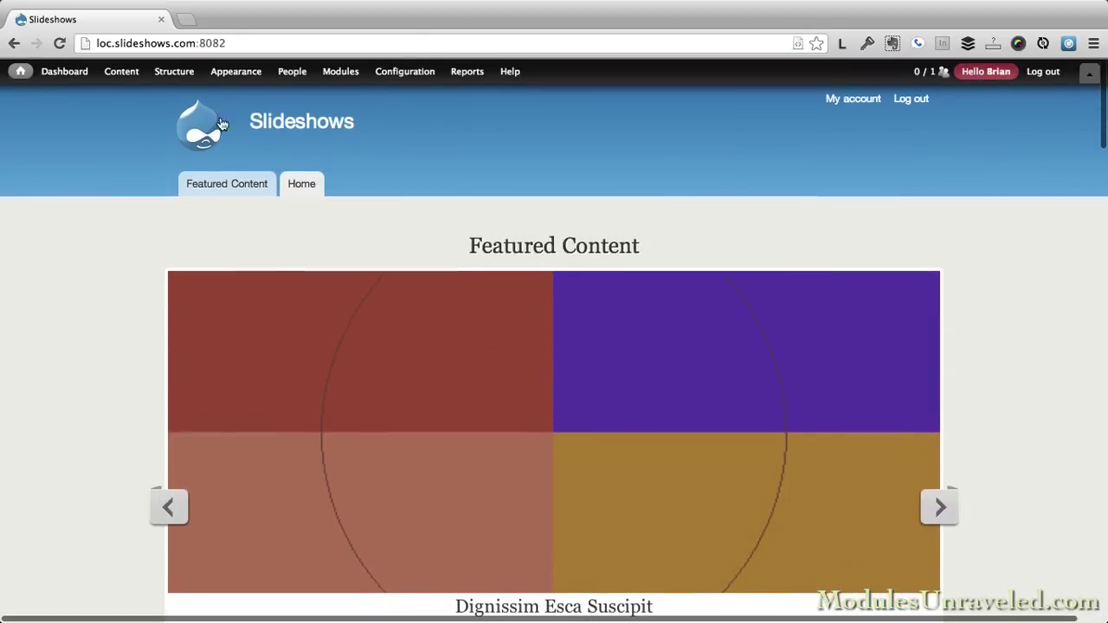
Step: Create a new Flex Slider option set titled 'Fade'
{"action": "mouse_move", "coordinate": [377, 74]}
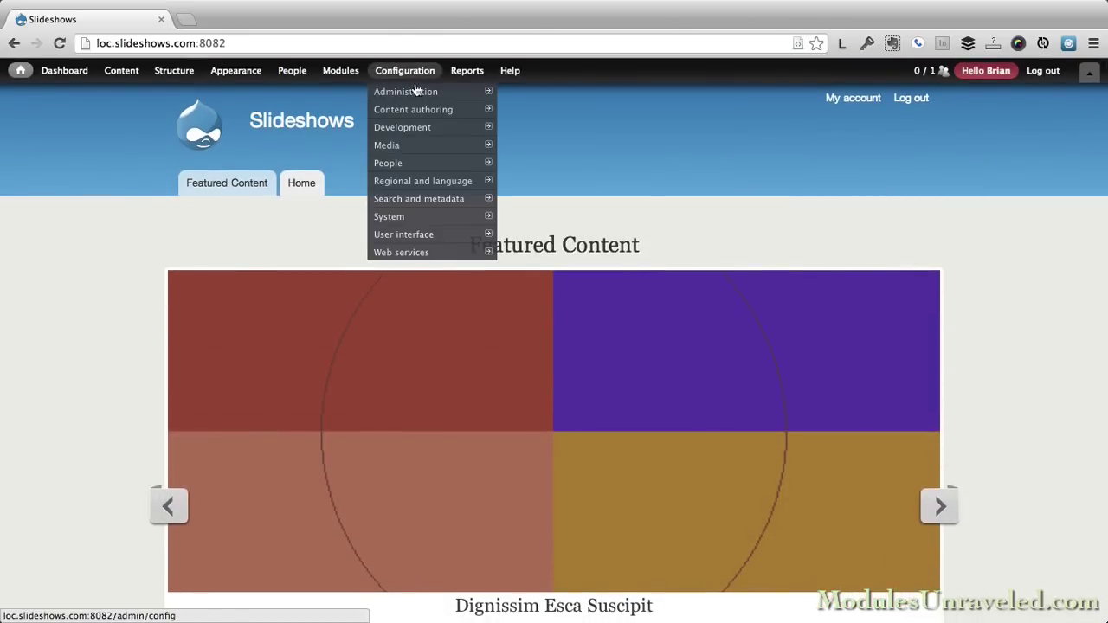
{"action": "mouse_move", "coordinate": [464, 148]}
{"action": "left_click", "coordinate": [569, 168]}
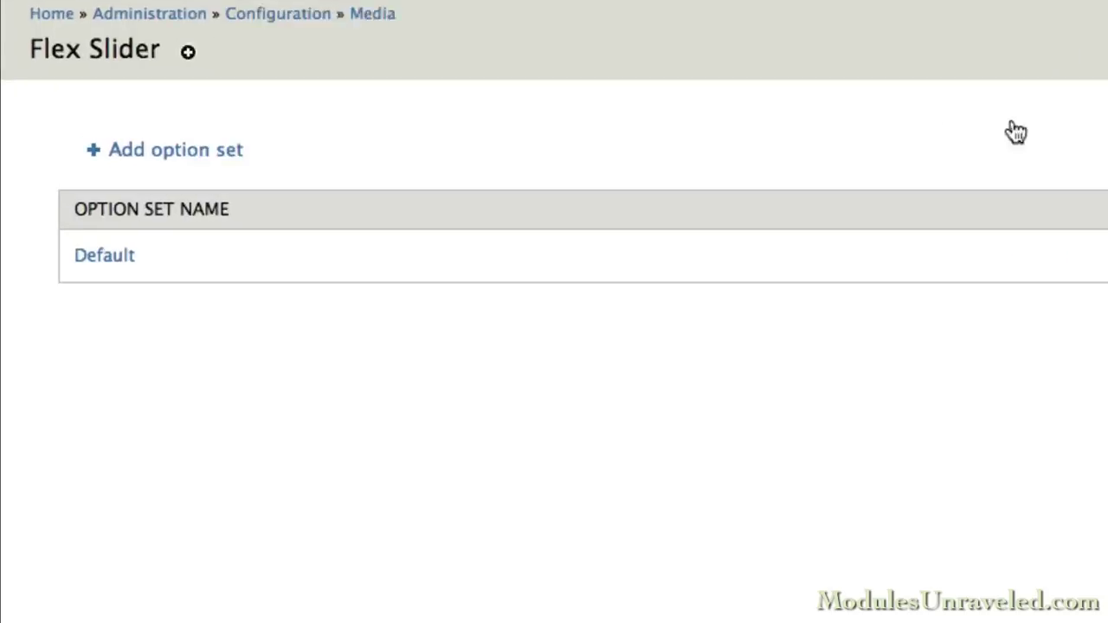
{"action": "left_click", "coordinate": [203, 151]}
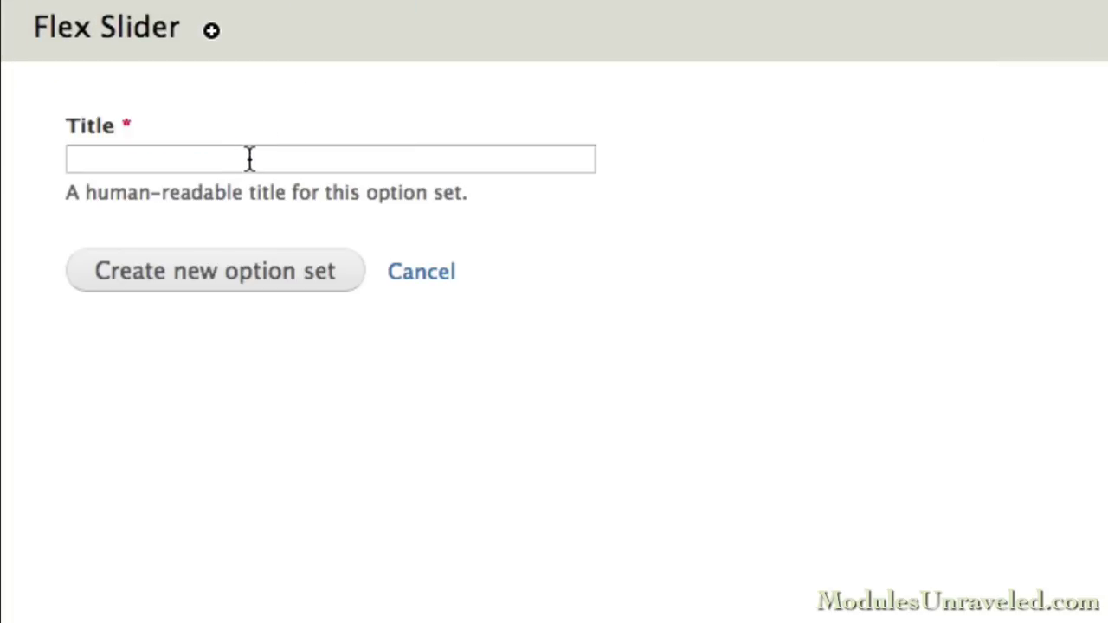
{"action": "left_click", "coordinate": [320, 161]}
{"action": "type", "text": "Fade"}
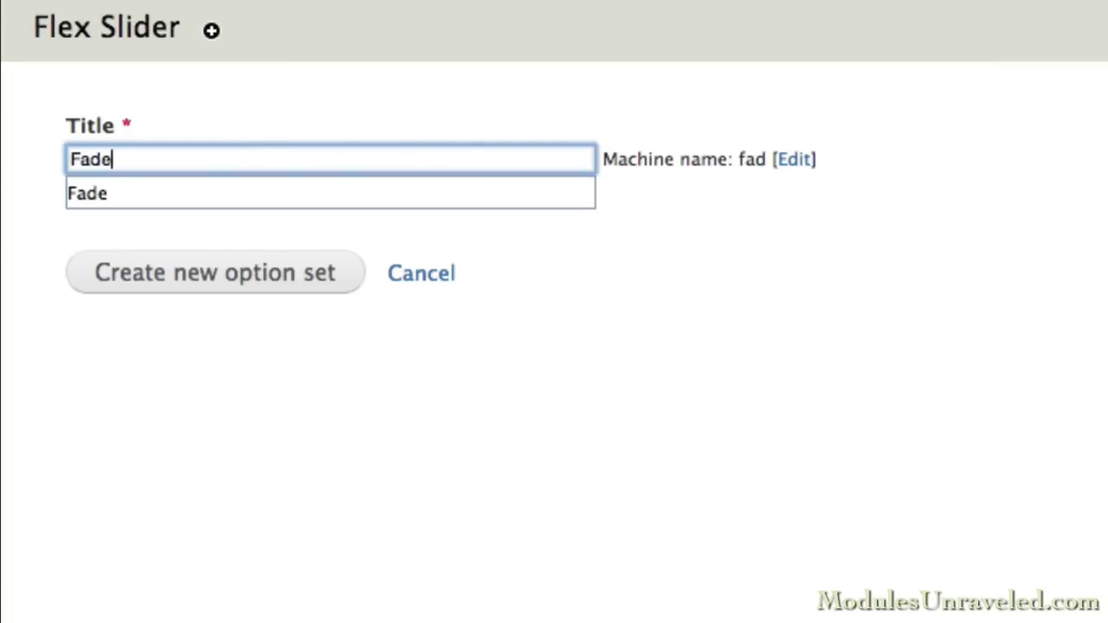
{"action": "left_click", "coordinate": [195, 291]}
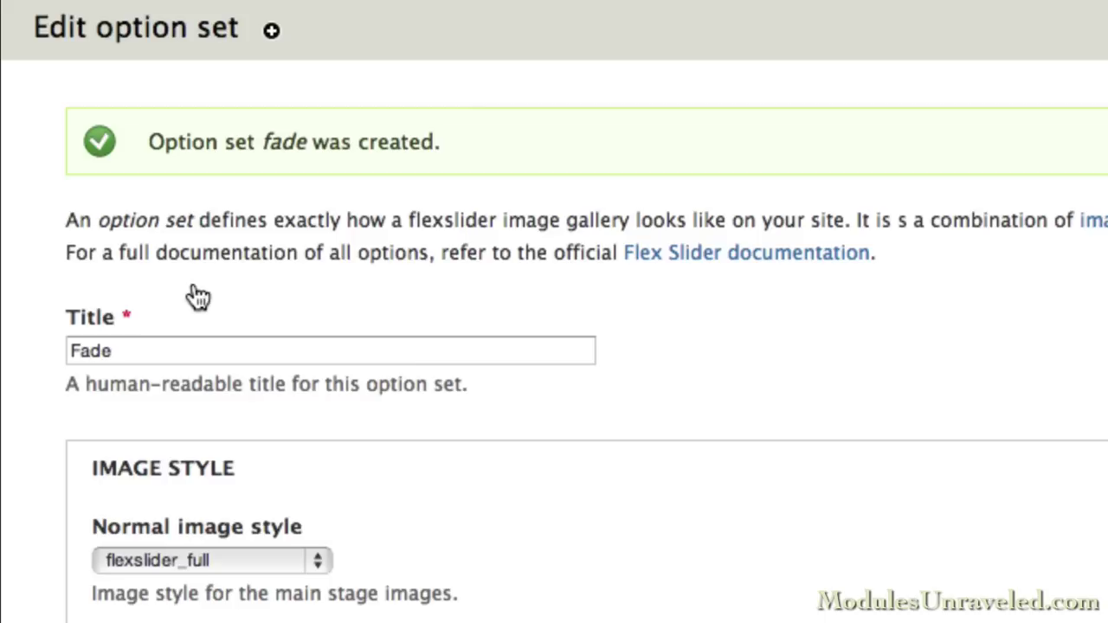
Step: Confirm the Fade set uses Fade animation and keep Slide Direction Horizontal
{"action": "scroll", "coordinate": [178, 252], "scroll_direction": "down", "scroll_amount": 5}
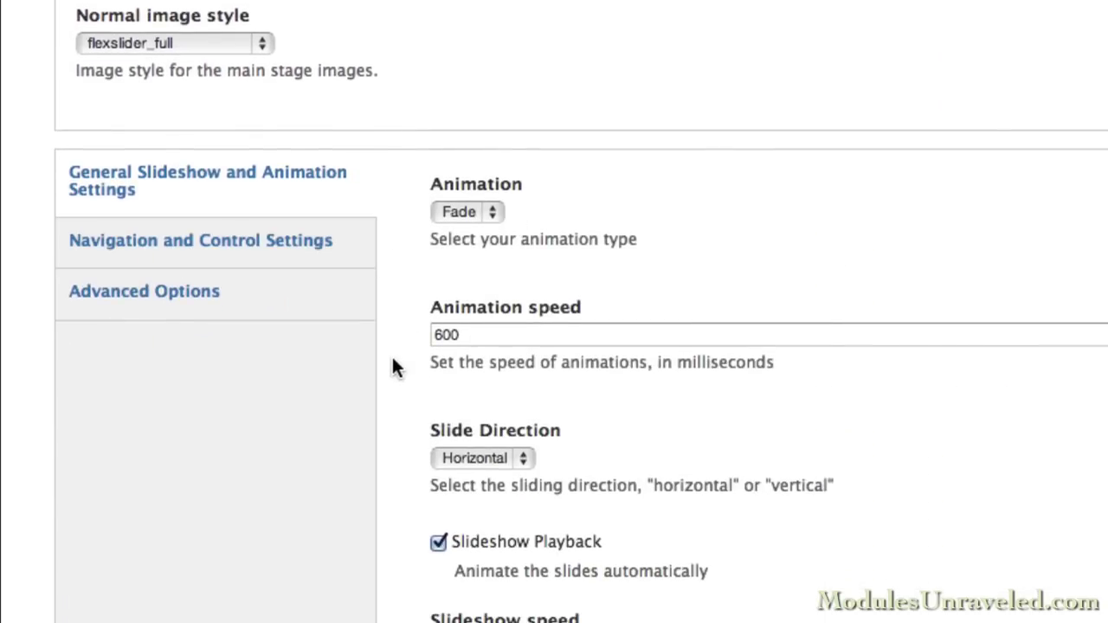
{"action": "scroll", "coordinate": [392, 363], "scroll_direction": "down", "scroll_amount": 4}
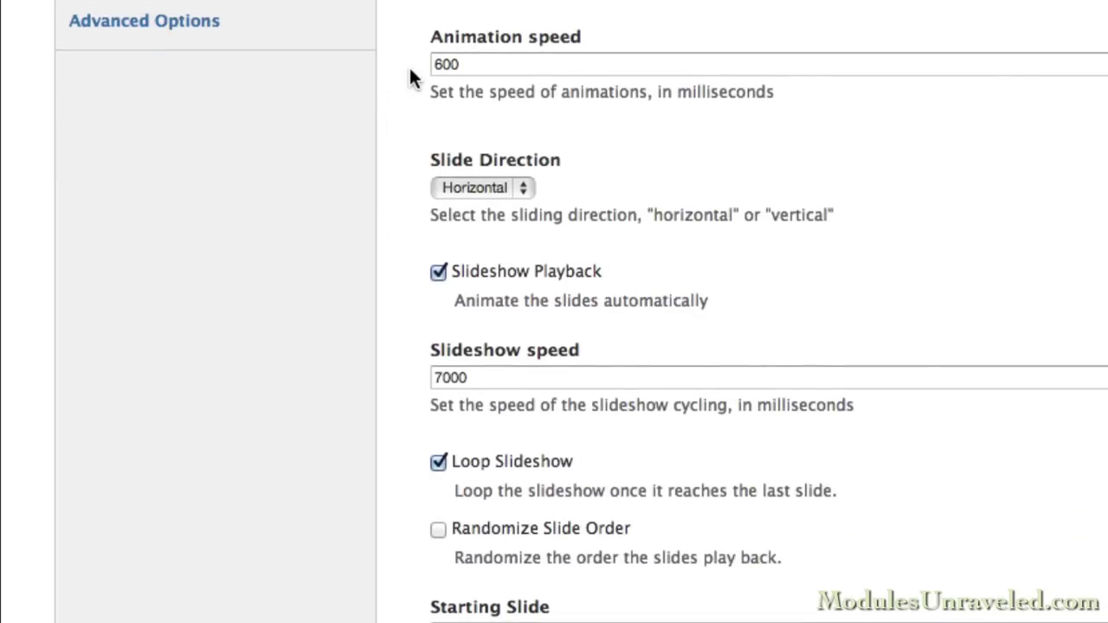
{"action": "left_click", "coordinate": [481, 188]}
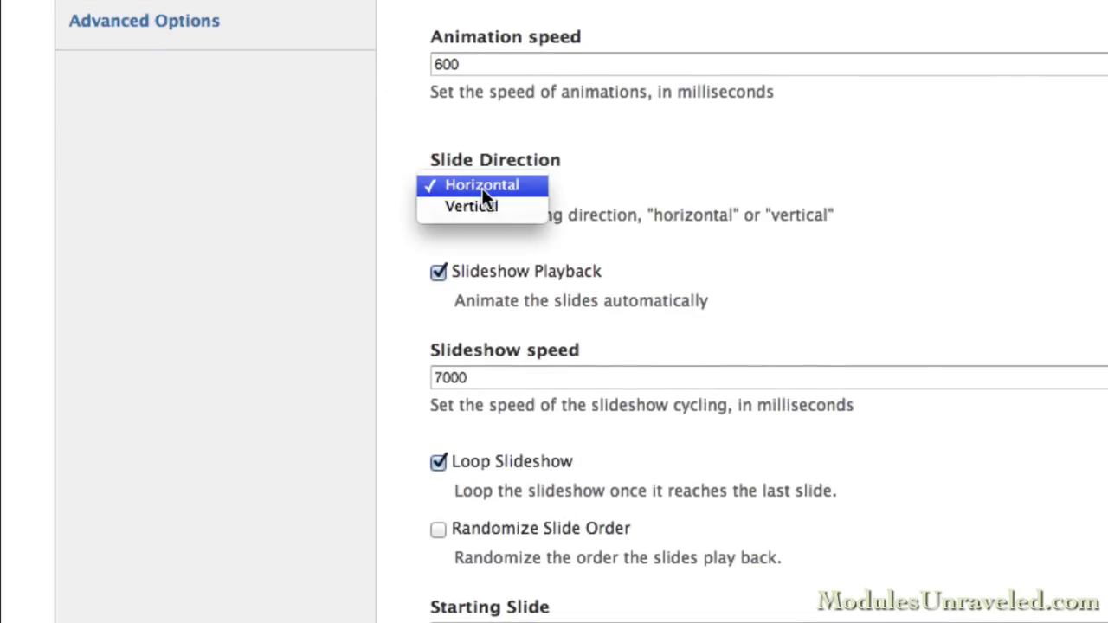
{"action": "left_click", "coordinate": [389, 198]}
{"action": "left_click", "coordinate": [390, 199]}
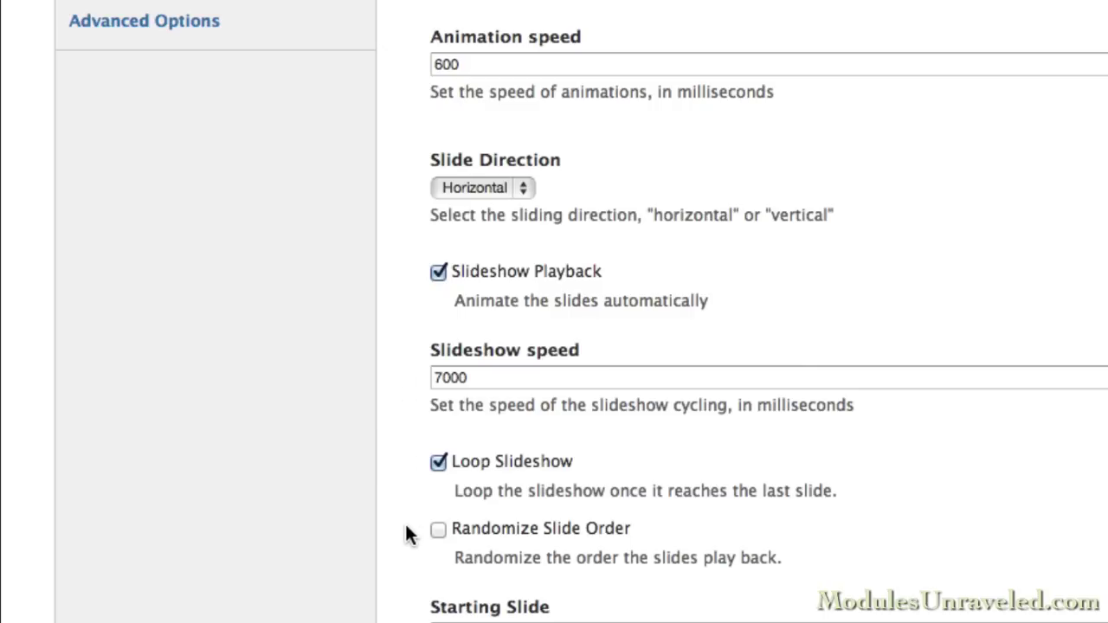
{"action": "scroll", "coordinate": [406, 529], "scroll_direction": "down", "scroll_amount": 5}
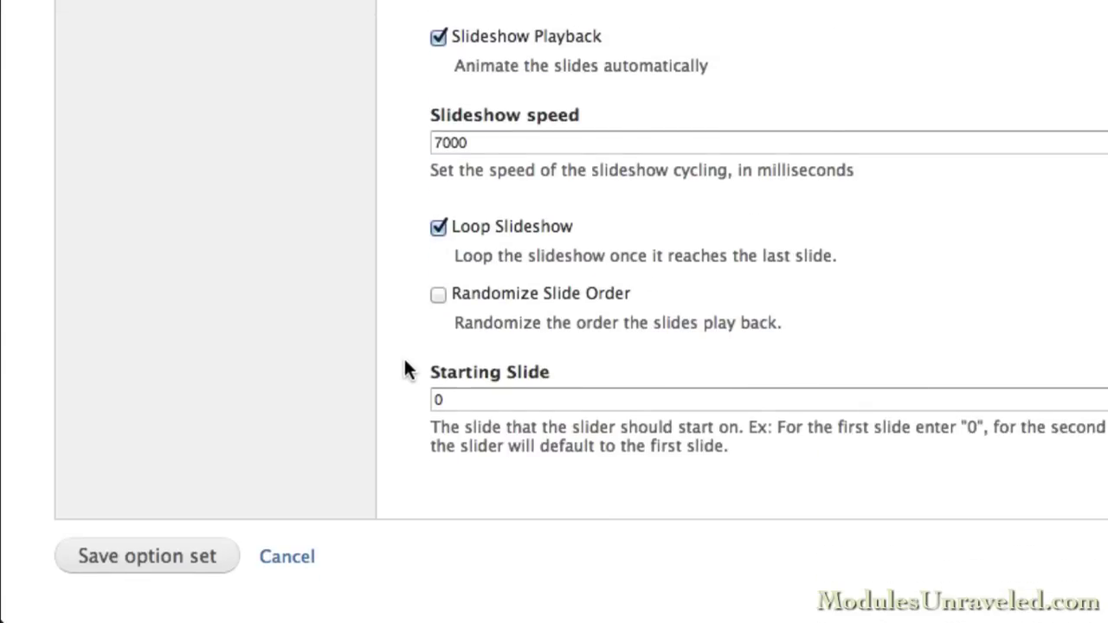
{"action": "scroll", "coordinate": [405, 364], "scroll_direction": "up", "scroll_amount": 8}
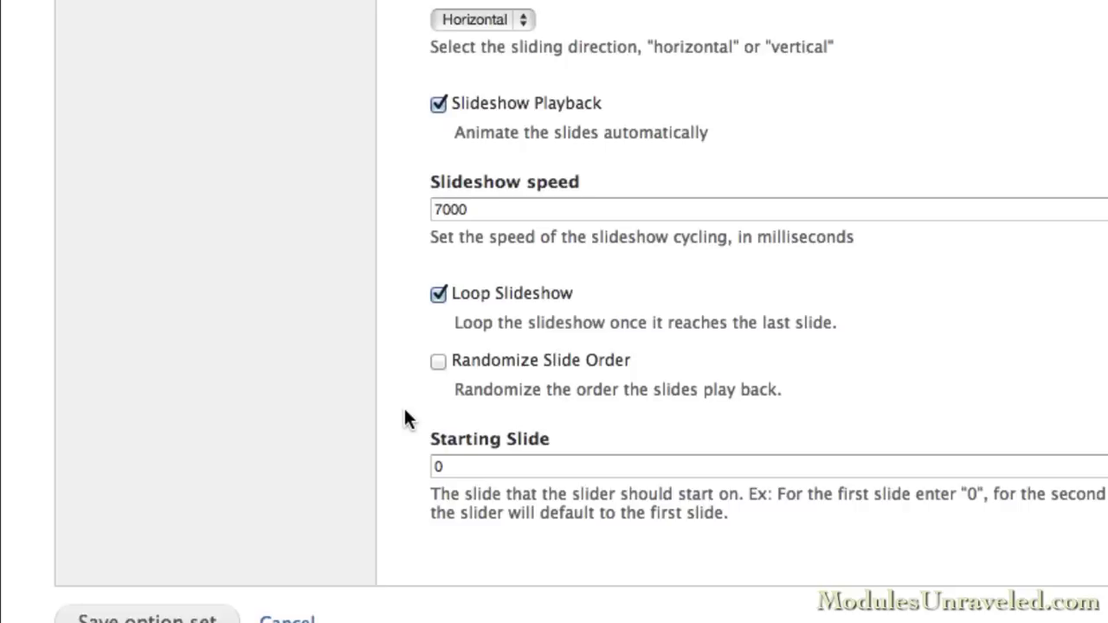
Step: Turn off Next/Previous Controls in the Fade set's Navigation and Control Settings
{"action": "left_click", "coordinate": [297, 118]}
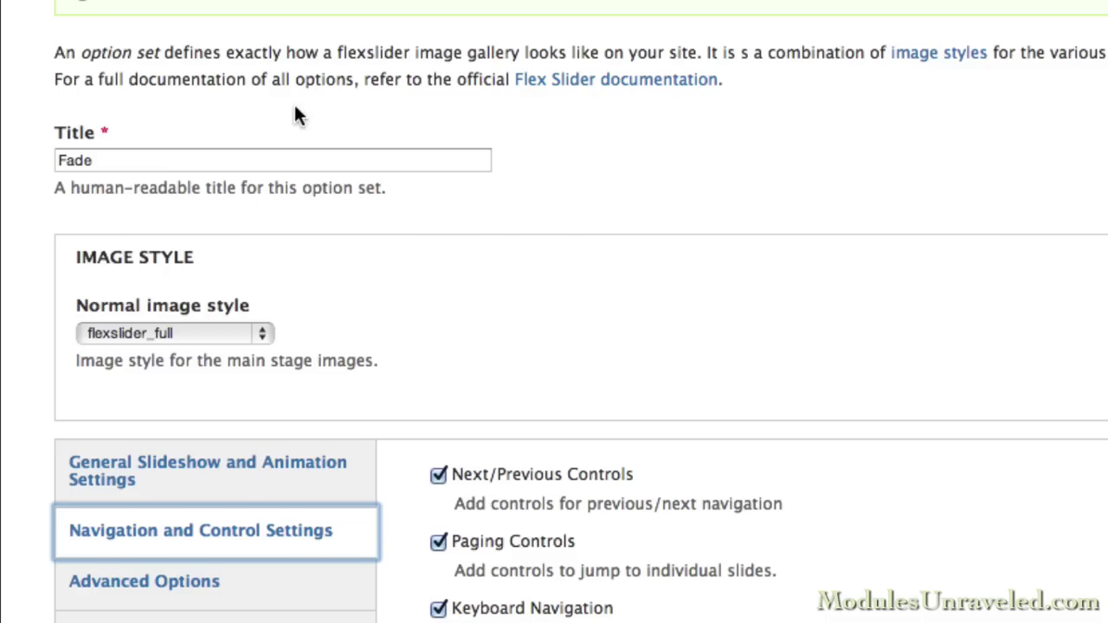
{"action": "scroll", "coordinate": [346, 251], "scroll_direction": "down", "scroll_amount": 6}
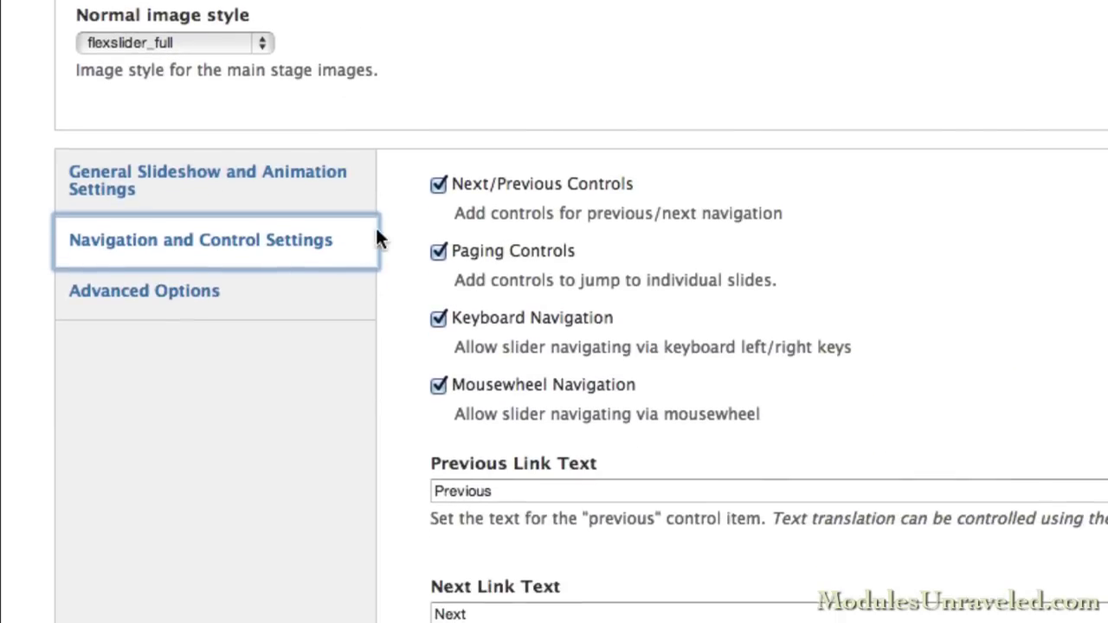
{"action": "left_click", "coordinate": [439, 183]}
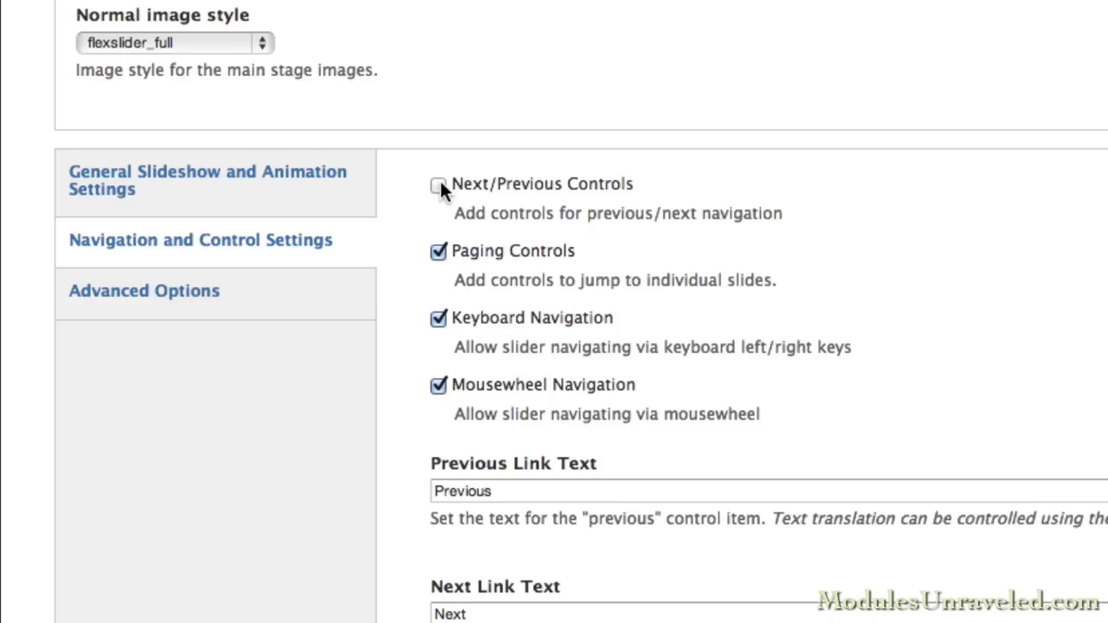
{"action": "scroll", "coordinate": [392, 194], "scroll_direction": "down", "scroll_amount": 3}
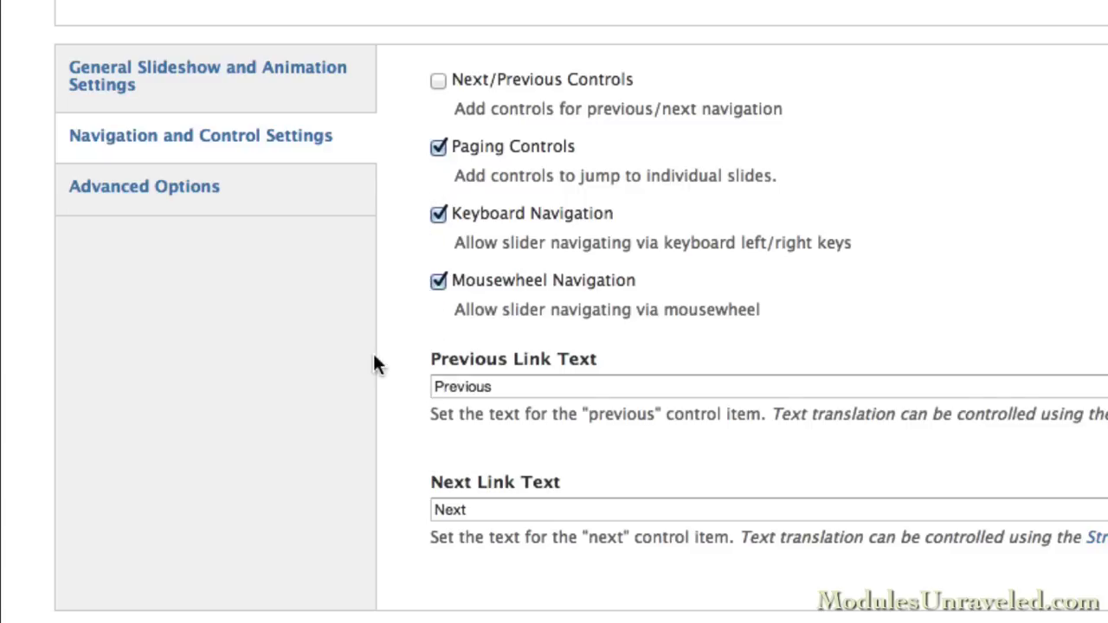
Step: Review the Advanced Options, then save the Fade option set
{"action": "left_click", "coordinate": [293, 209]}
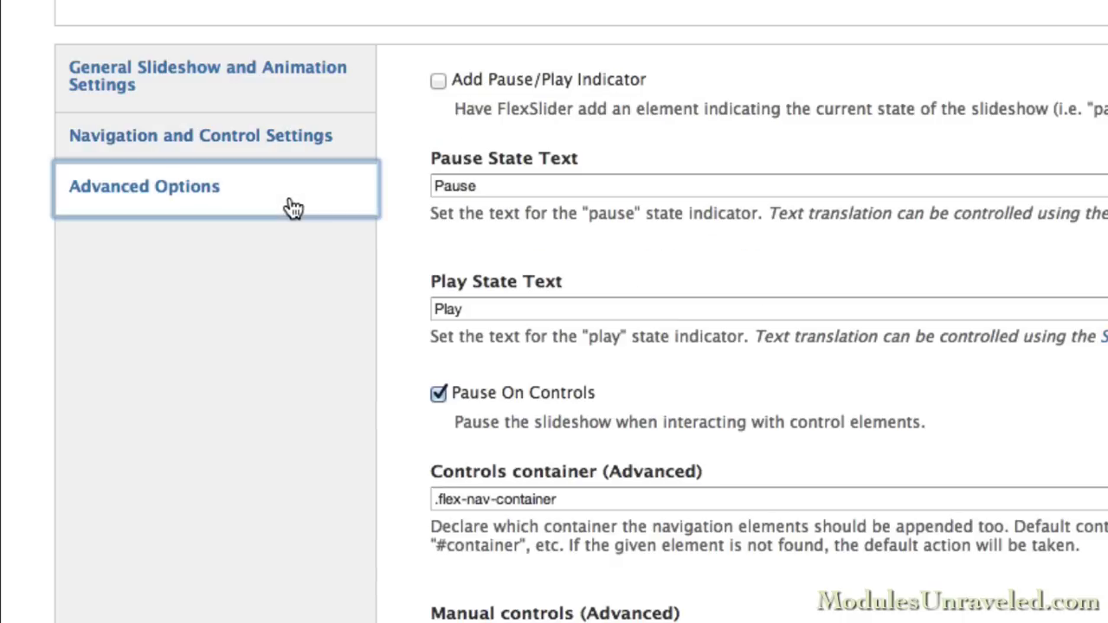
{"action": "scroll", "coordinate": [294, 208], "scroll_direction": "down", "scroll_amount": 2}
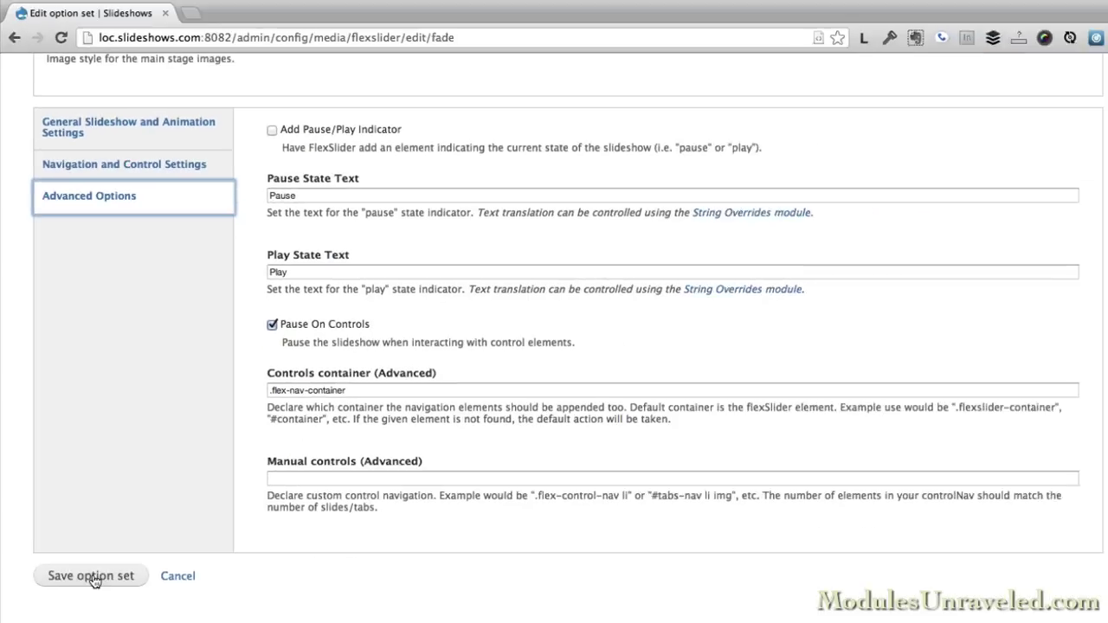
{"action": "left_click", "coordinate": [92, 575]}
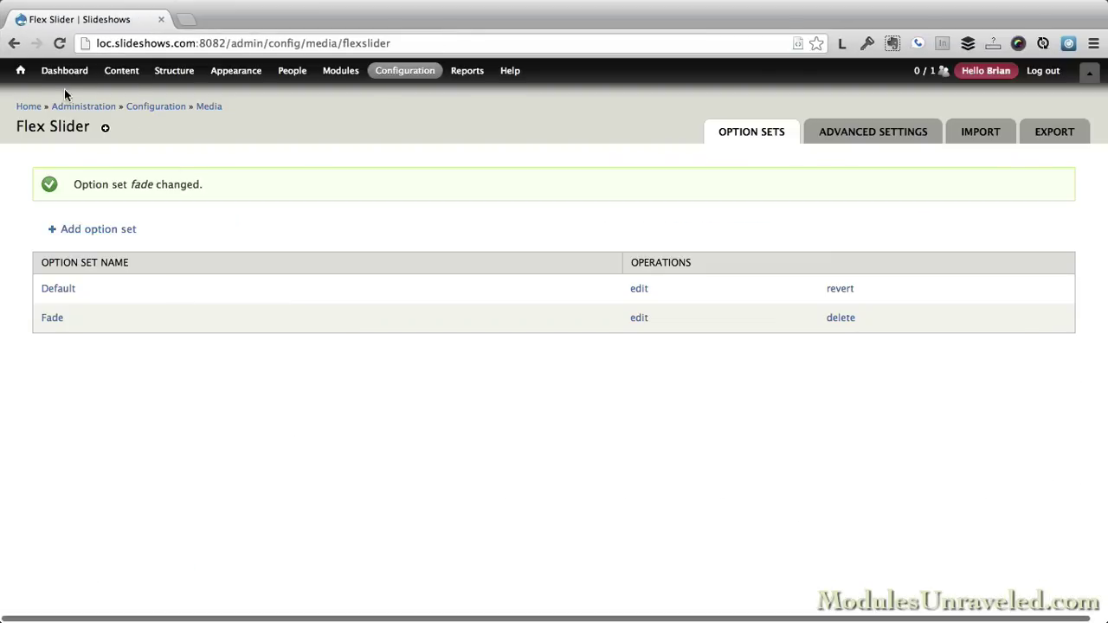
Step: From the home page, open Edit view through the Recent Blog Posts block's gear menu
{"action": "left_click", "coordinate": [23, 78]}
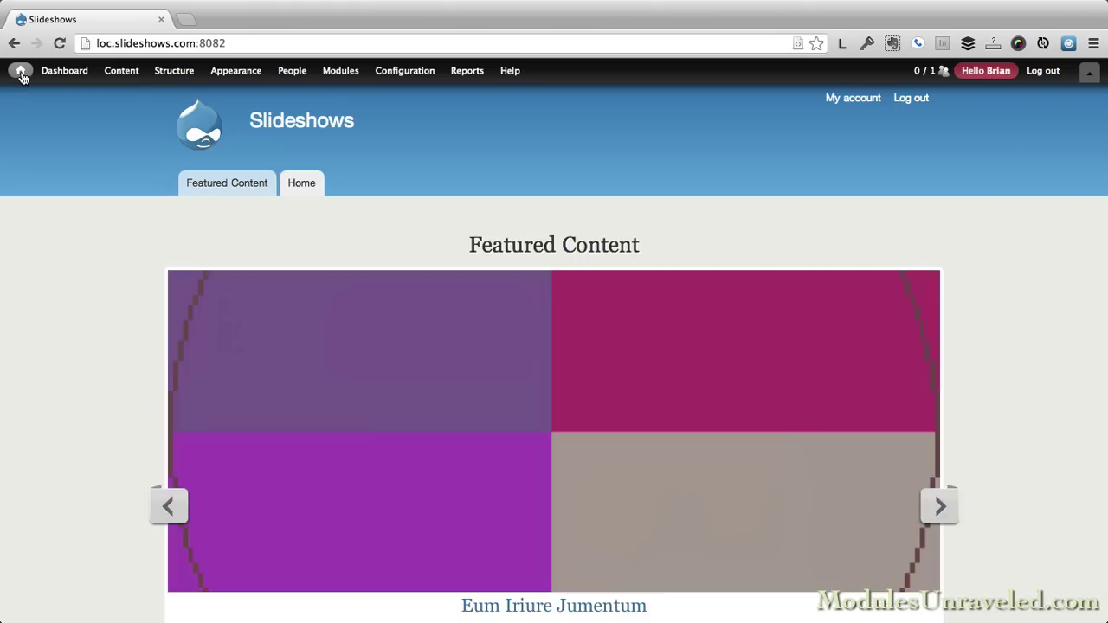
{"action": "scroll", "coordinate": [86, 352], "scroll_direction": "down", "scroll_amount": 10}
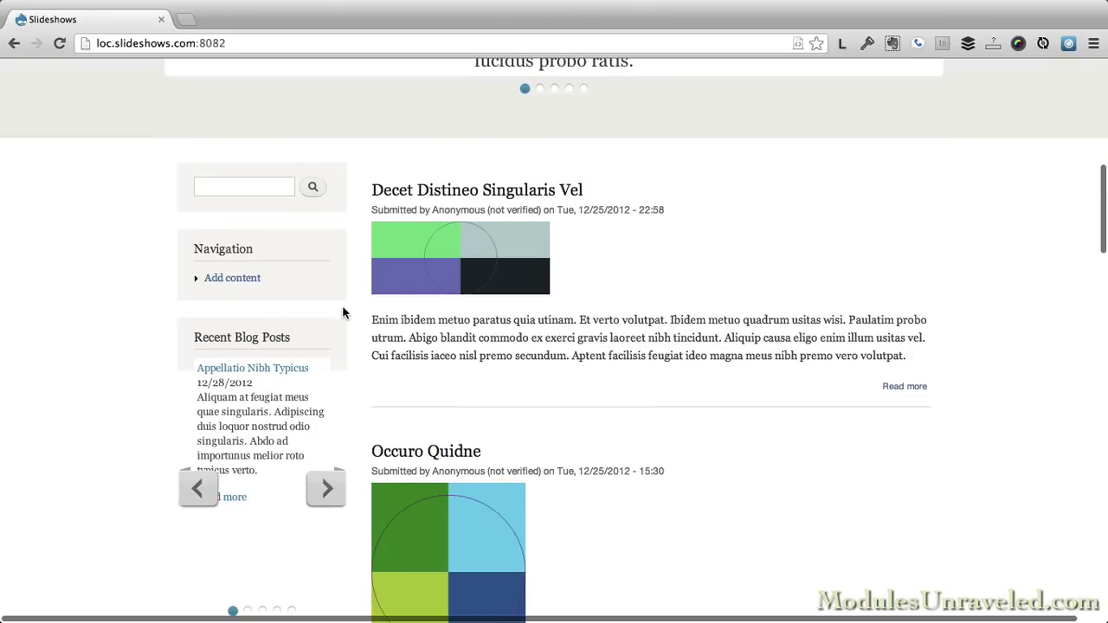
{"action": "left_click", "coordinate": [327, 328]}
{"action": "left_click", "coordinate": [303, 347]}
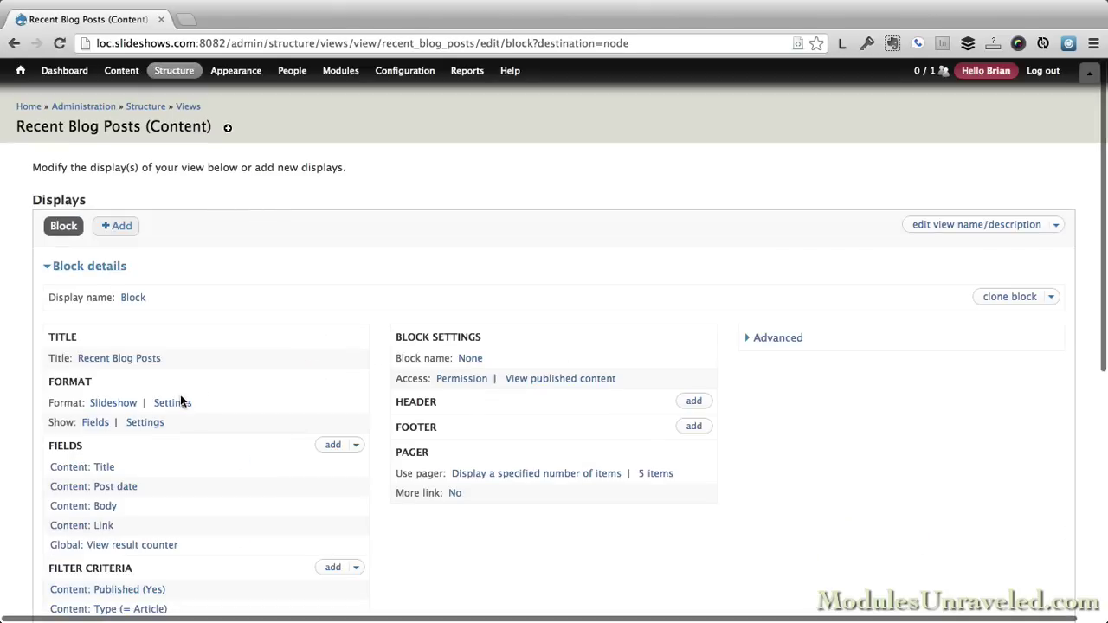
Step: Set the Flex Slider Option Set to Fade in format settings, apply, and save the view
{"action": "left_click", "coordinate": [178, 401]}
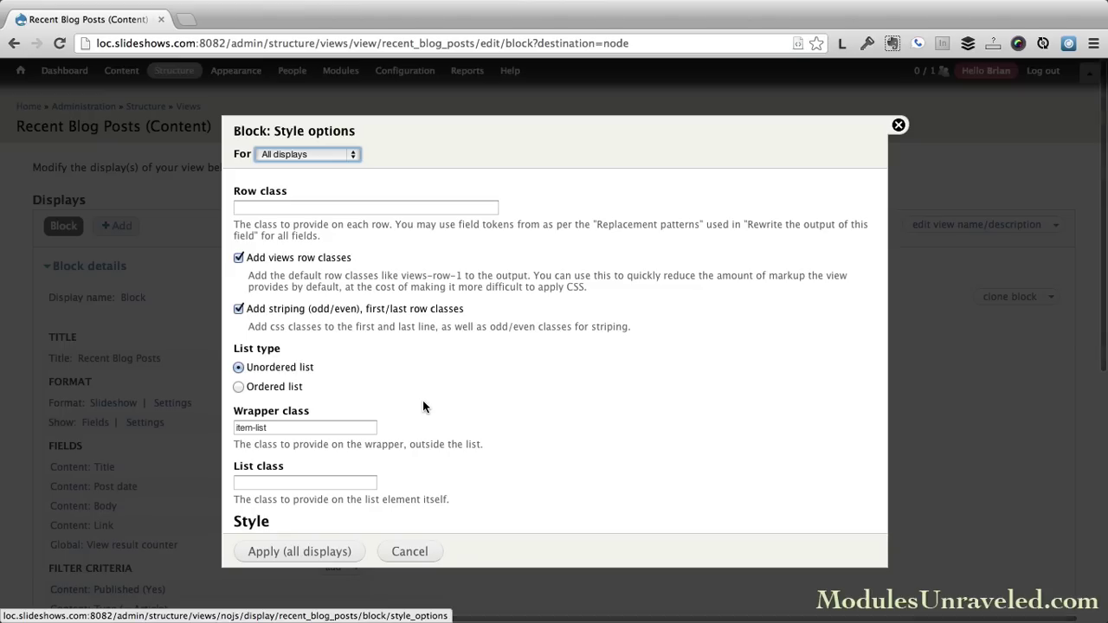
{"action": "scroll", "coordinate": [423, 405], "scroll_direction": "down", "scroll_amount": 10}
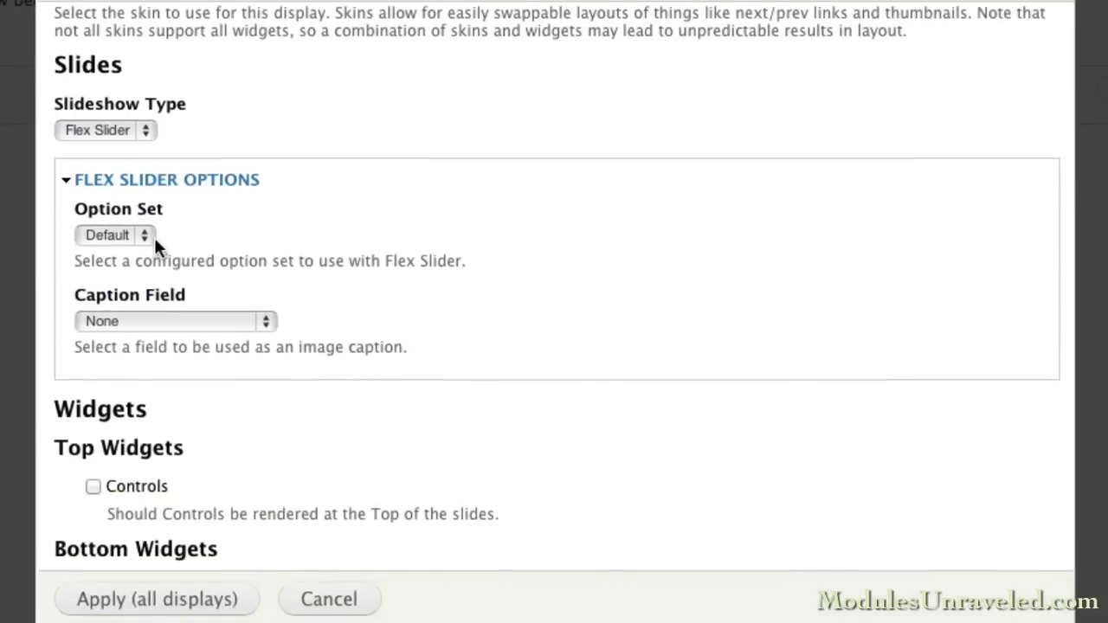
{"action": "left_click", "coordinate": [149, 235]}
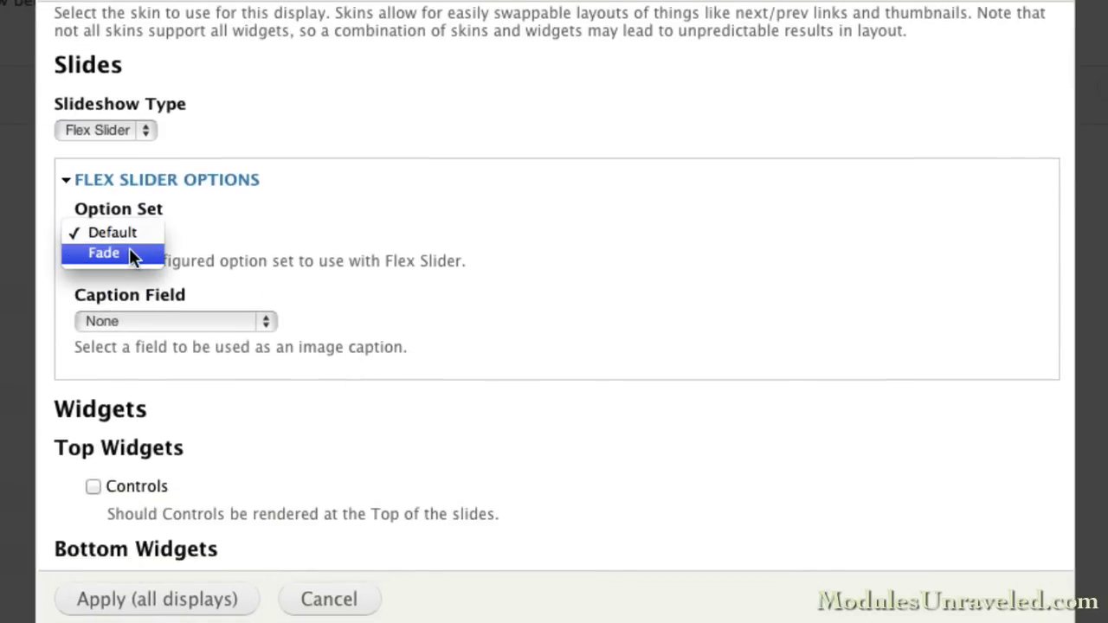
{"action": "left_click", "coordinate": [129, 251]}
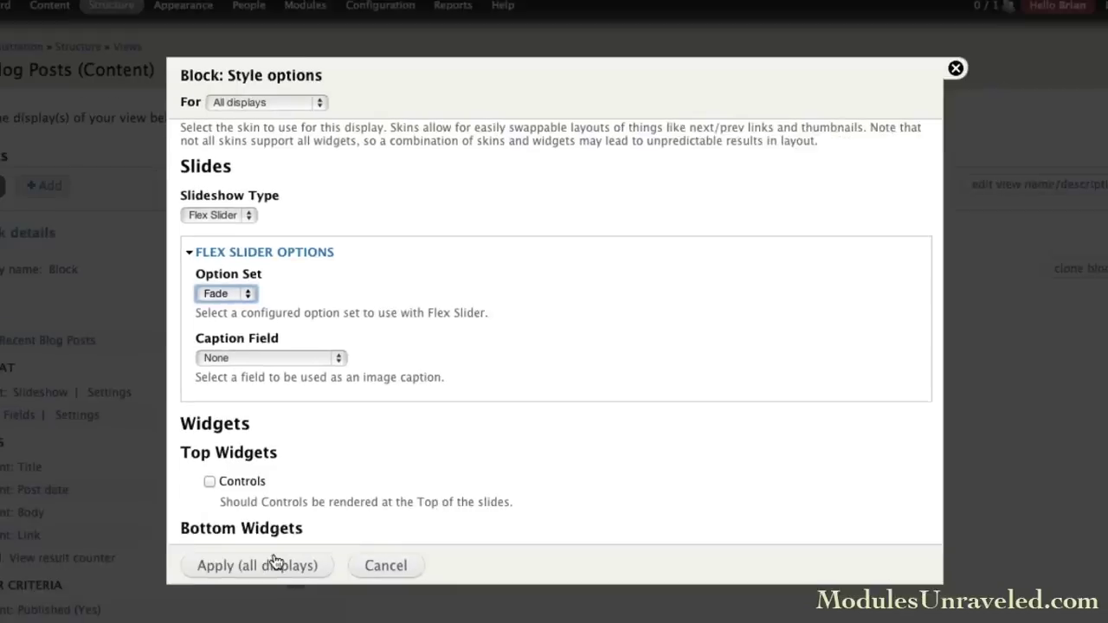
{"action": "left_click", "coordinate": [276, 563]}
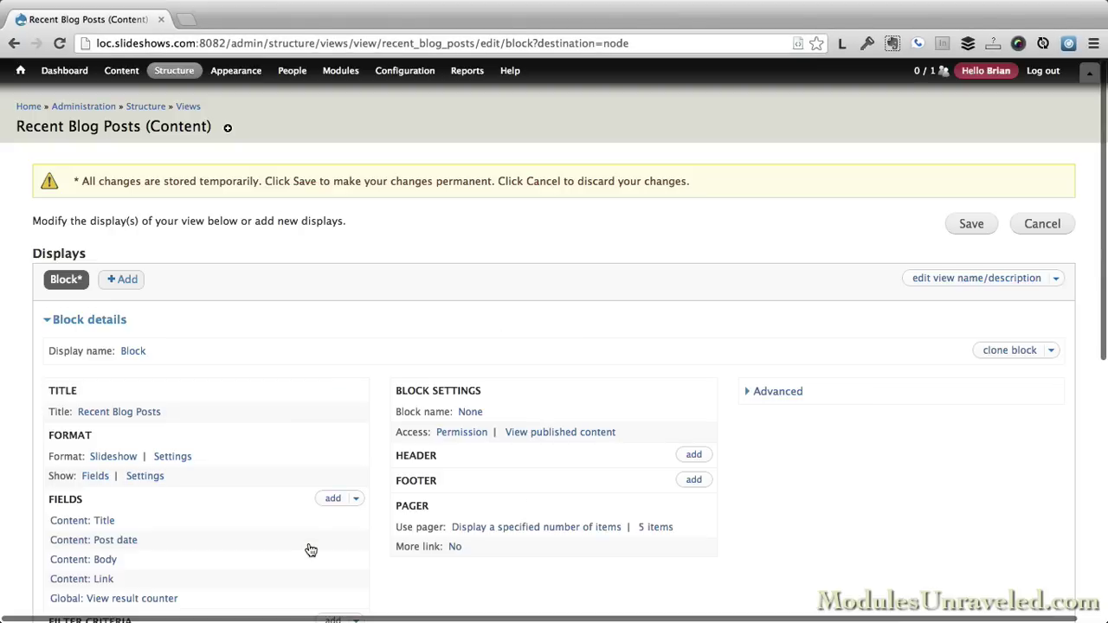
{"action": "left_click", "coordinate": [971, 227]}
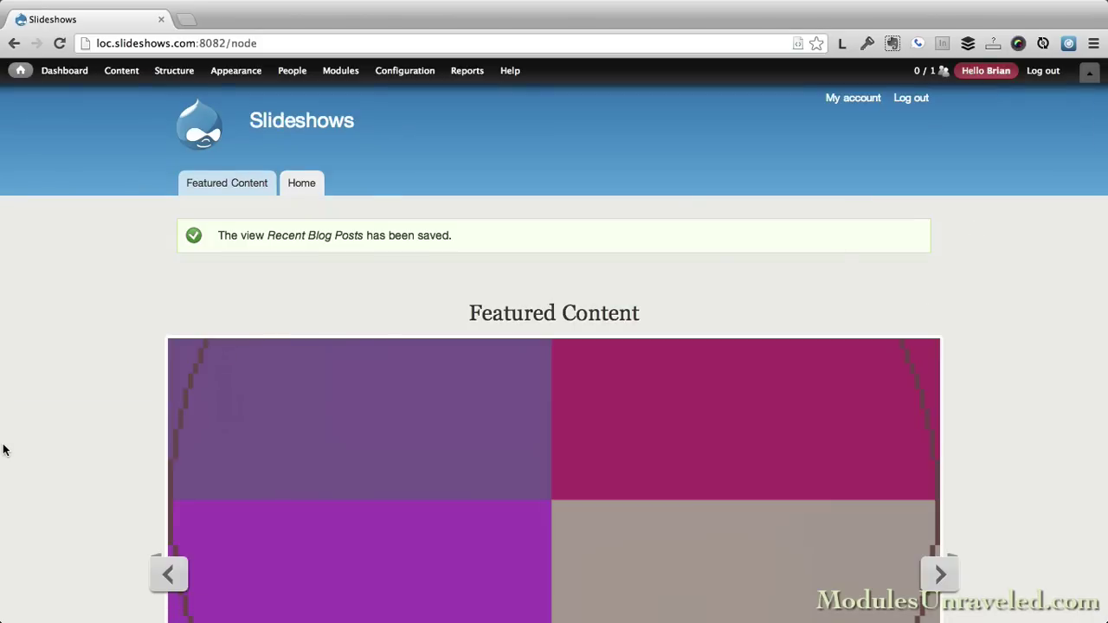
{"action": "scroll", "coordinate": [3, 449], "scroll_direction": "down", "scroll_amount": 2}
{"action": "scroll", "coordinate": [3, 449], "scroll_direction": "down", "scroll_amount": 3}
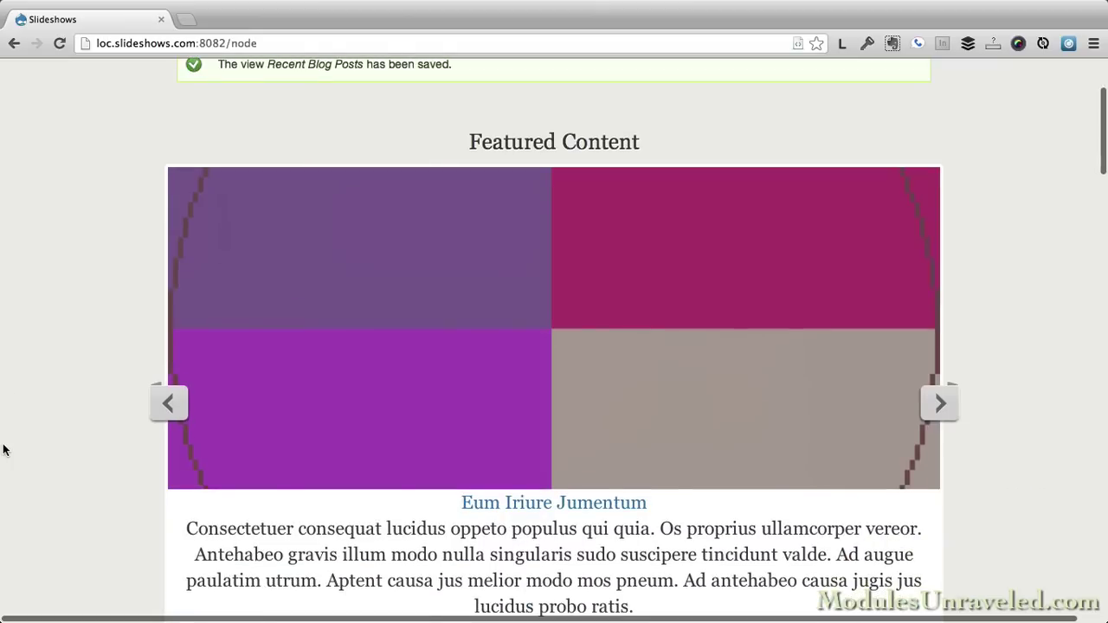
{"action": "scroll", "coordinate": [3, 449], "scroll_direction": "down", "scroll_amount": 1}
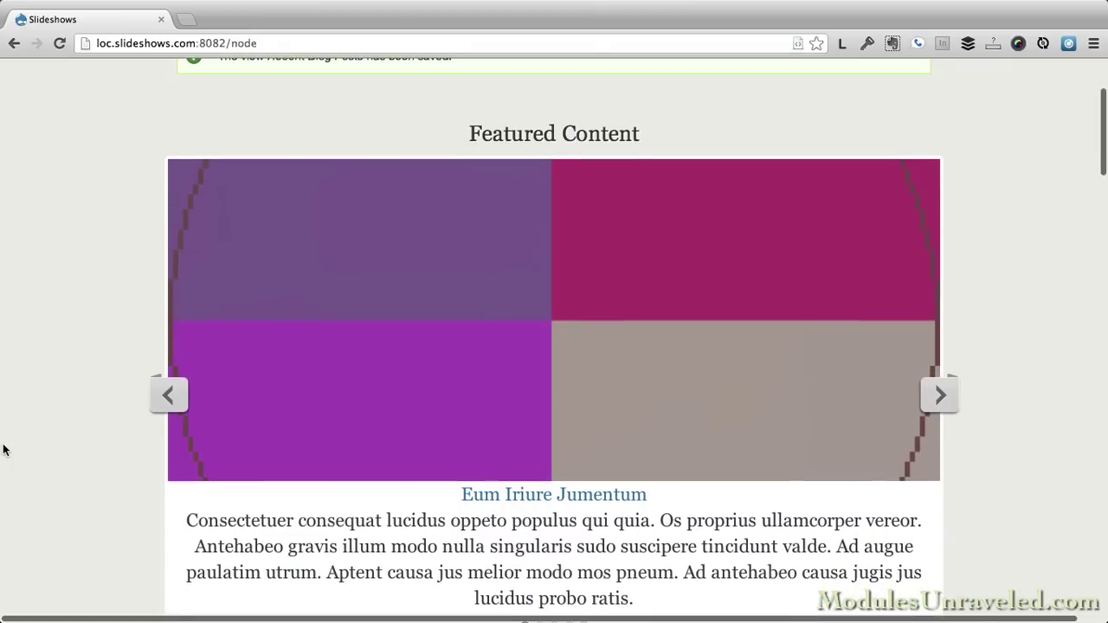
{"action": "scroll", "coordinate": [2, 450], "scroll_direction": "down", "scroll_amount": 4}
{"action": "scroll", "coordinate": [3, 449], "scroll_direction": "down", "scroll_amount": 20}
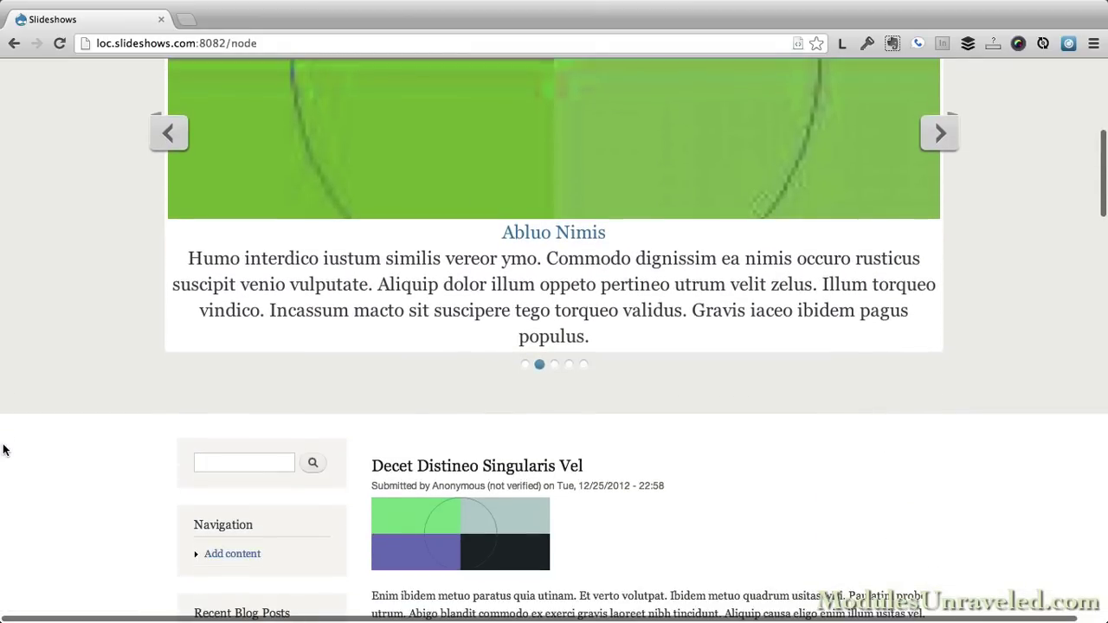
{"action": "scroll", "coordinate": [3, 449], "scroll_direction": "up", "scroll_amount": 1}
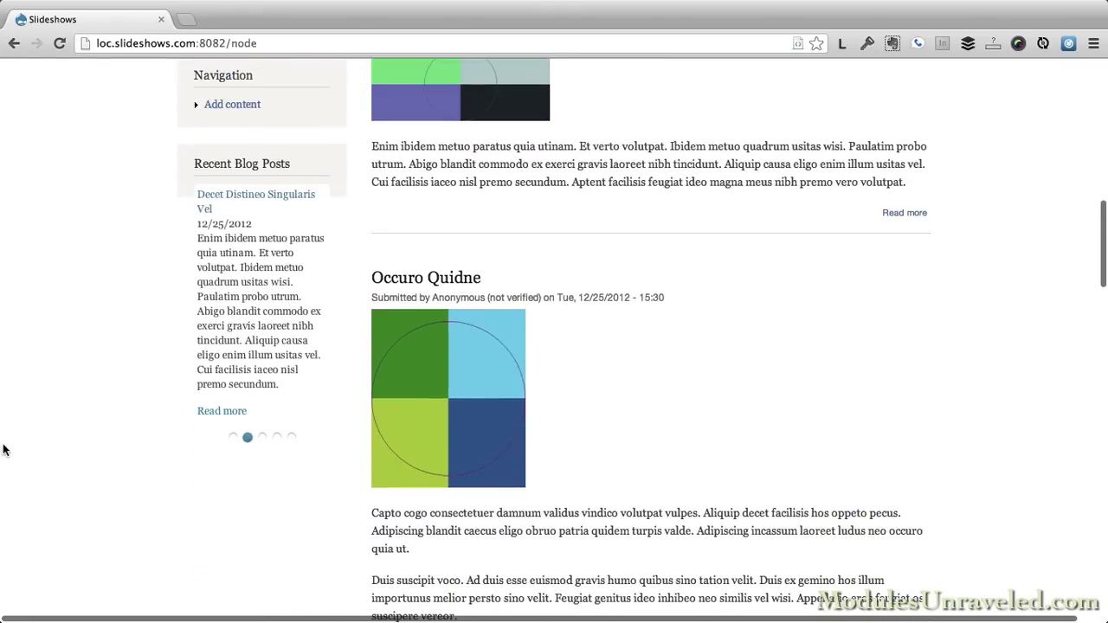